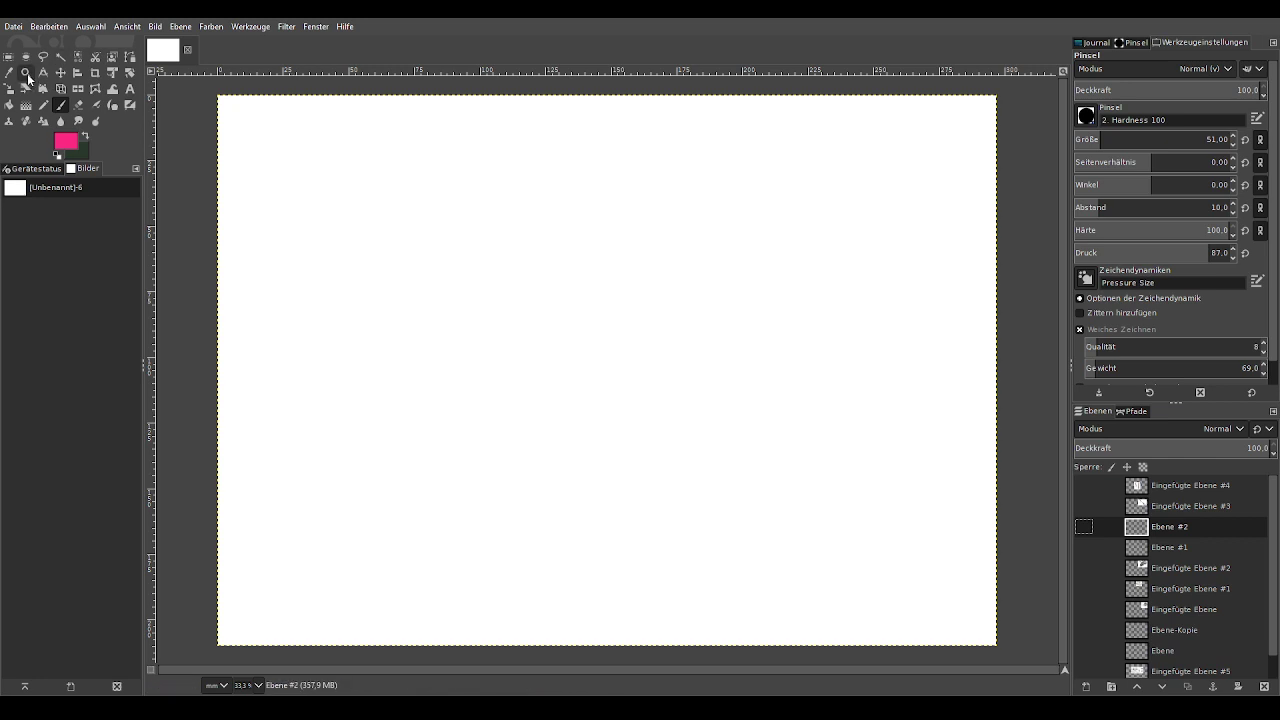
Step: Make the layer Hintergrund active, reset the colours to default black, and activate the Paintbrush
{"action": "left_click", "coordinate": [25, 72]}
{"action": "left_click_drag", "start_coordinate": [213, 90], "coordinate": [1015, 663]}
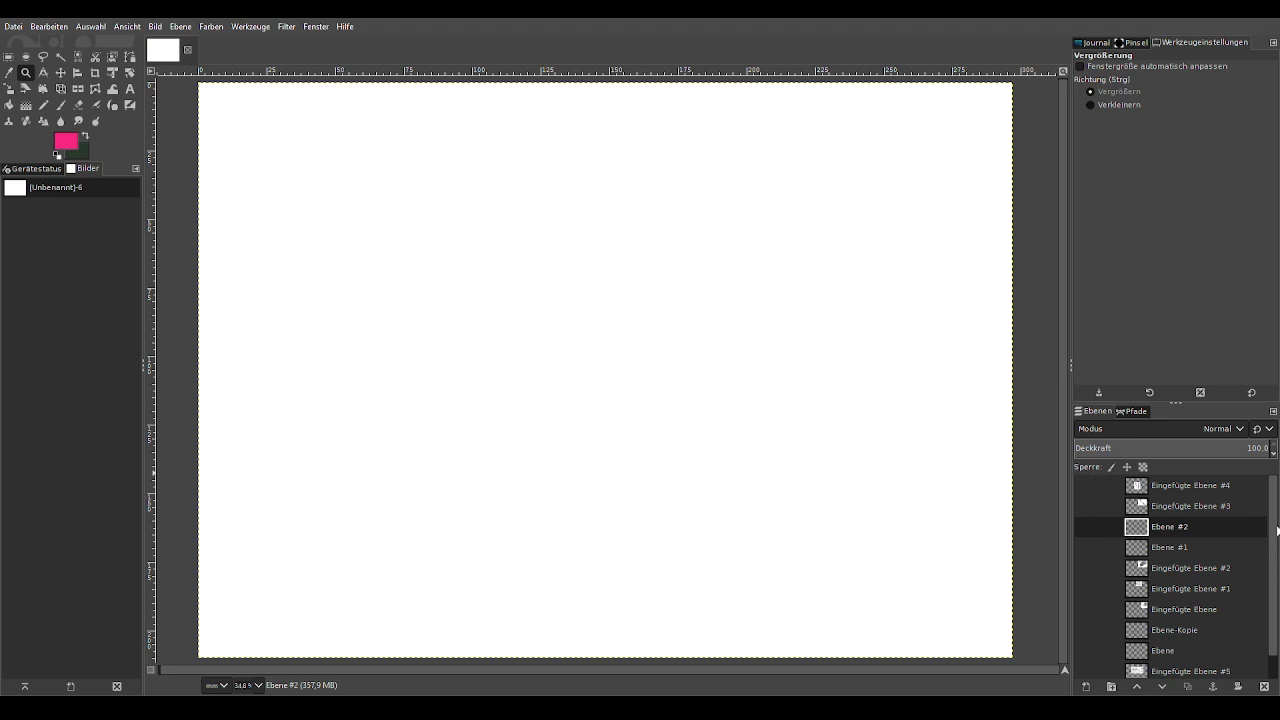
{"action": "scroll", "coordinate": [1158, 658], "scroll_direction": "down", "scroll_amount": 1}
{"action": "left_click", "coordinate": [1160, 668]}
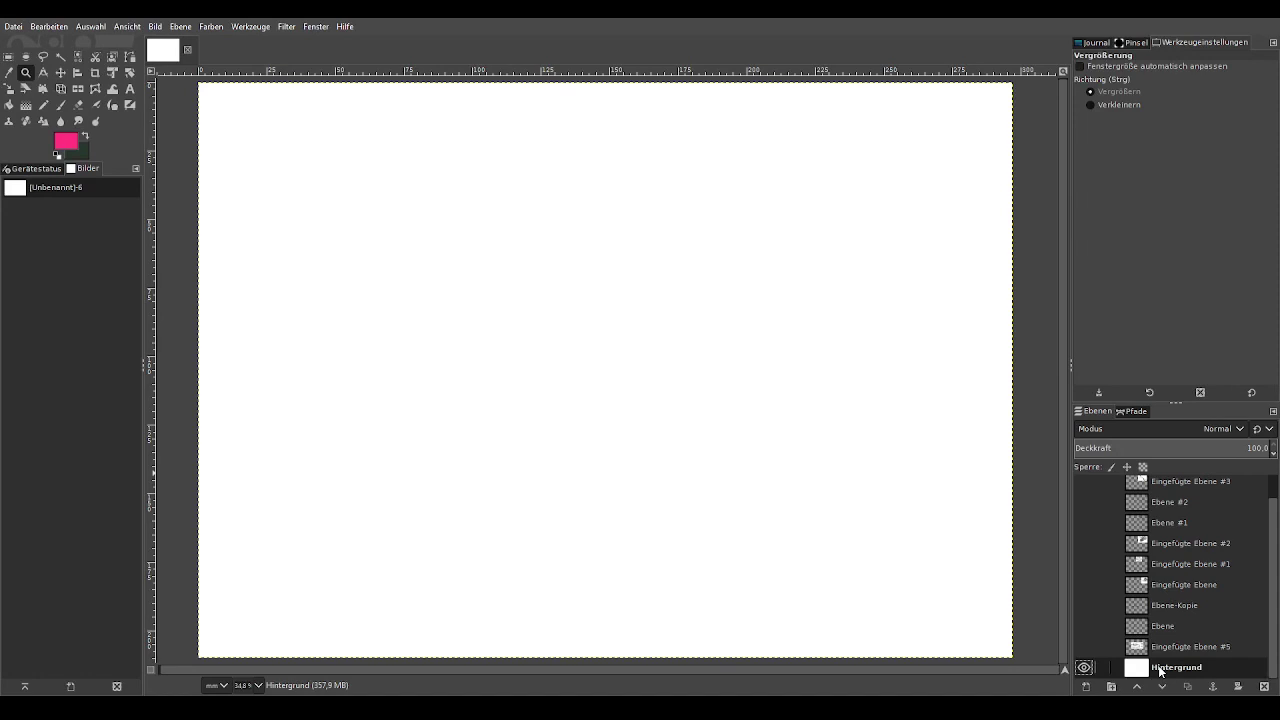
{"action": "left_click", "coordinate": [57, 154]}
{"action": "left_click", "coordinate": [60, 104]}
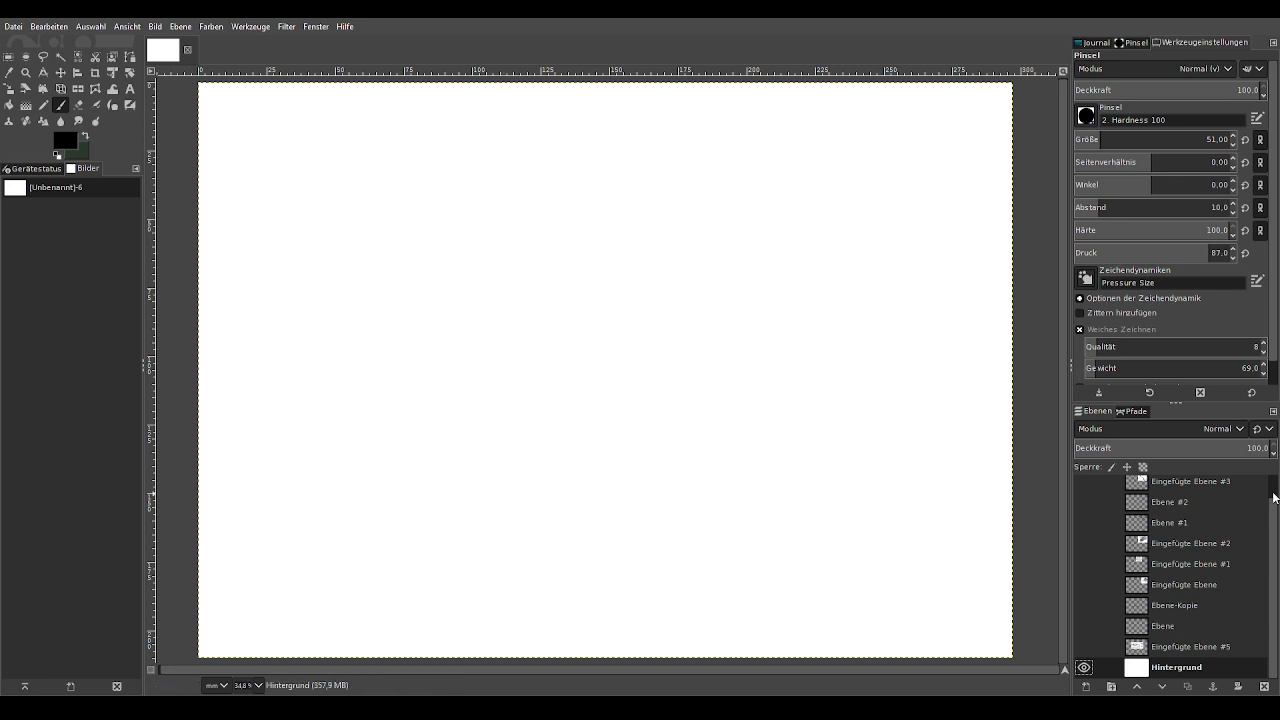
{"action": "scroll", "coordinate": [1277, 490], "scroll_direction": "up", "scroll_amount": 1}
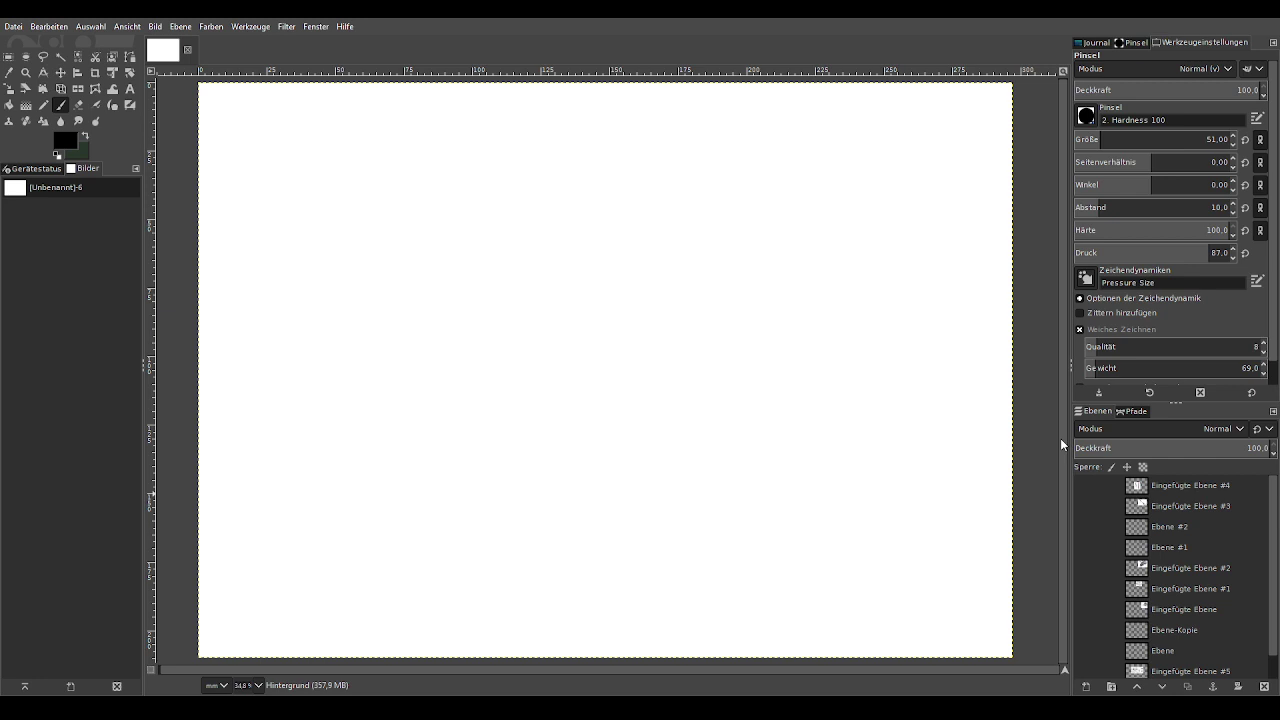
Step: Show the layer Eingefügte Ebene #4 containing the proportional dividers and make it the active layer
{"action": "left_click", "coordinate": [1083, 486]}
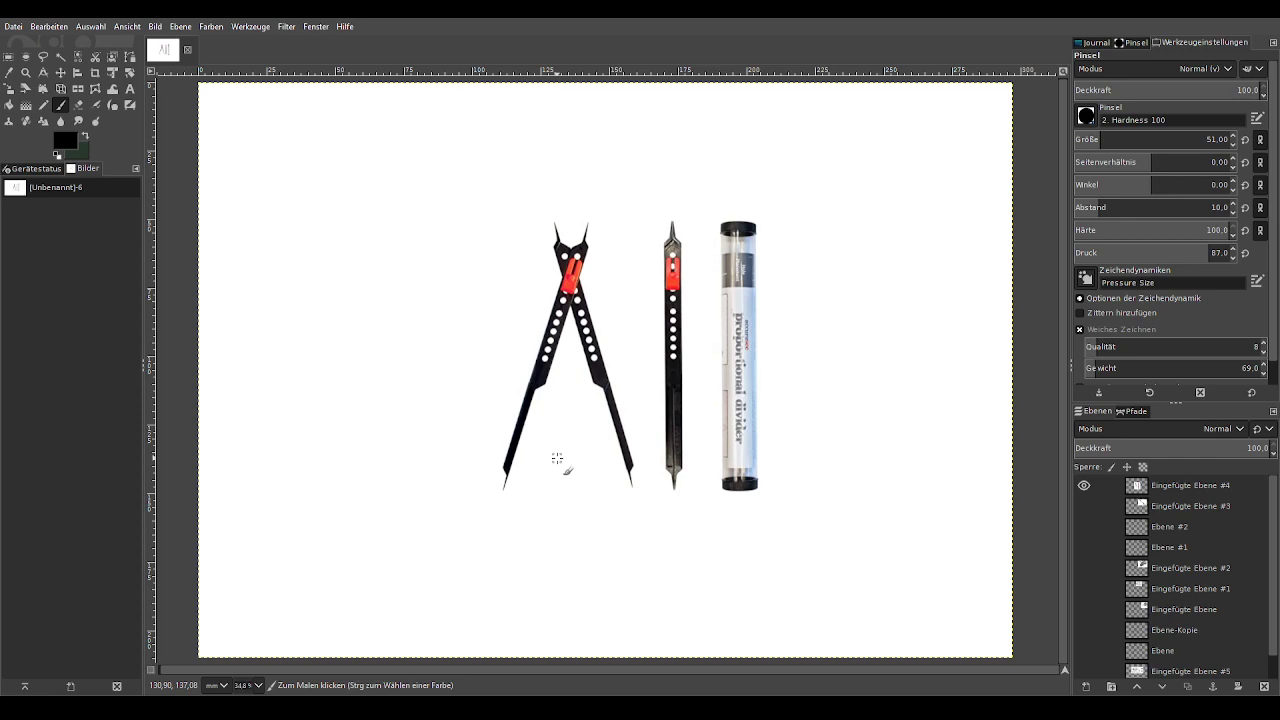
{"action": "left_click", "coordinate": [1162, 488]}
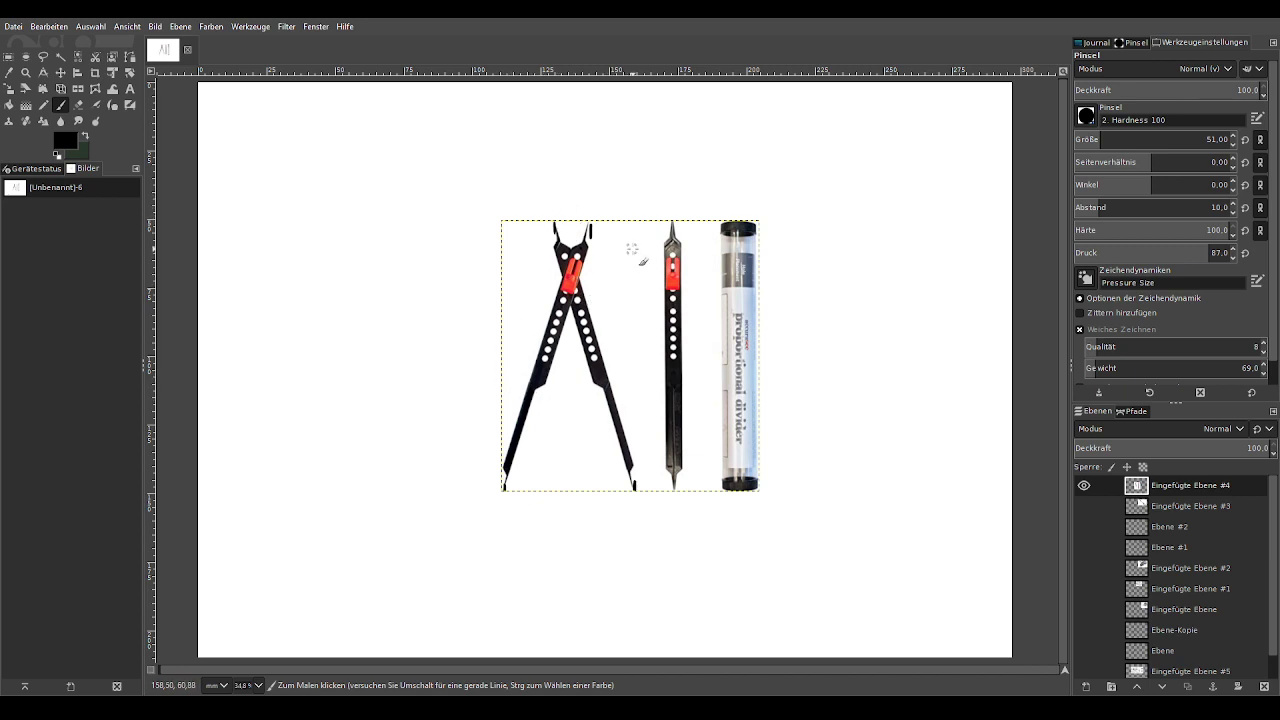
{"action": "left_click_drag", "start_coordinate": [619, 241], "coordinate": [634, 277]}
{"action": "left_click_drag", "start_coordinate": [646, 224], "coordinate": [657, 224]}
{"action": "left_click_drag", "start_coordinate": [646, 301], "coordinate": [656, 301]}
{"action": "key", "text": "ctrl+z"}
{"action": "key", "text": "ctrl+z"}
{"action": "key", "text": "ctrl+z"}
{"action": "key", "text": "ctrl+z"}
Step: Paint short marks and a vertical line between the two dividers, and hide the layer Eingefügte Ebene #4
{"action": "left_click", "coordinate": [636, 228]}
{"action": "left_click", "coordinate": [636, 260]}
{"action": "left_click_drag", "start_coordinate": [637, 268], "coordinate": [636, 328]}
{"action": "left_click_drag", "start_coordinate": [636, 229], "coordinate": [636, 237]}
{"action": "left_click", "coordinate": [1084, 486]}
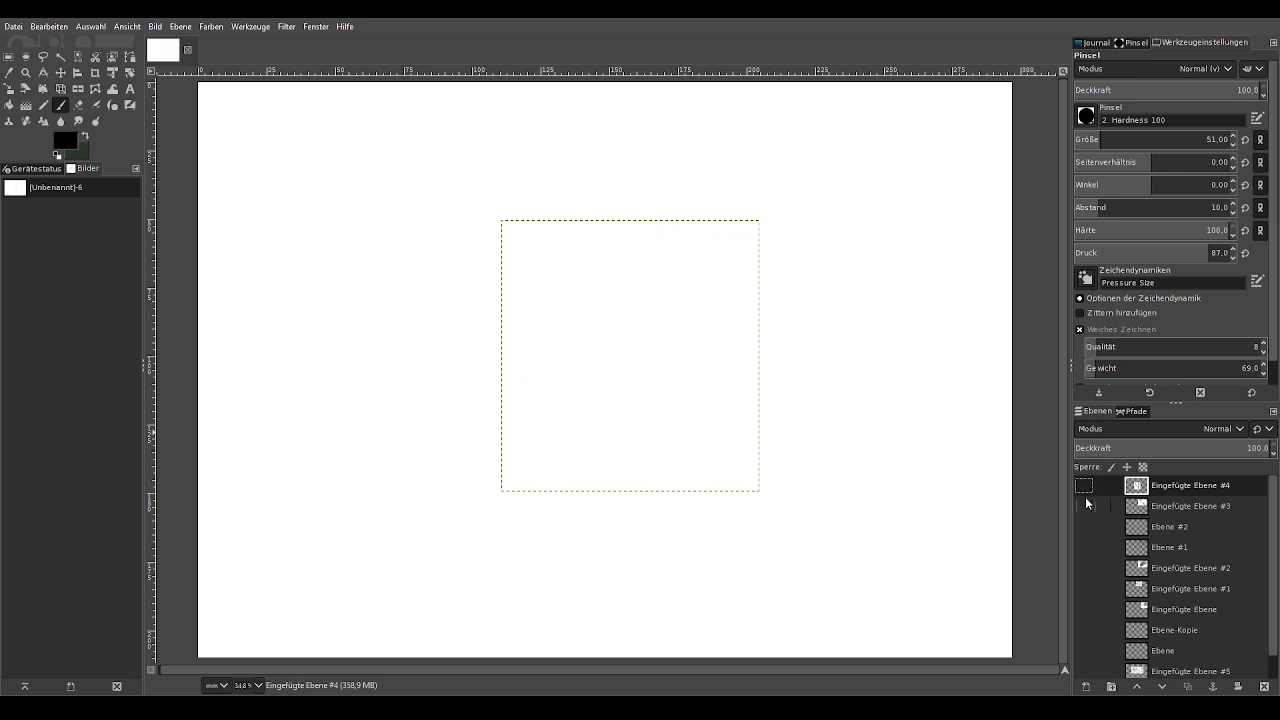
Step: Show the reference layers Eingefügte Ebene and Eingefügte Ebene #1, and add a new layer directly above Hintergrund
{"action": "scroll", "coordinate": [1268, 519], "scroll_direction": "down", "scroll_amount": 1}
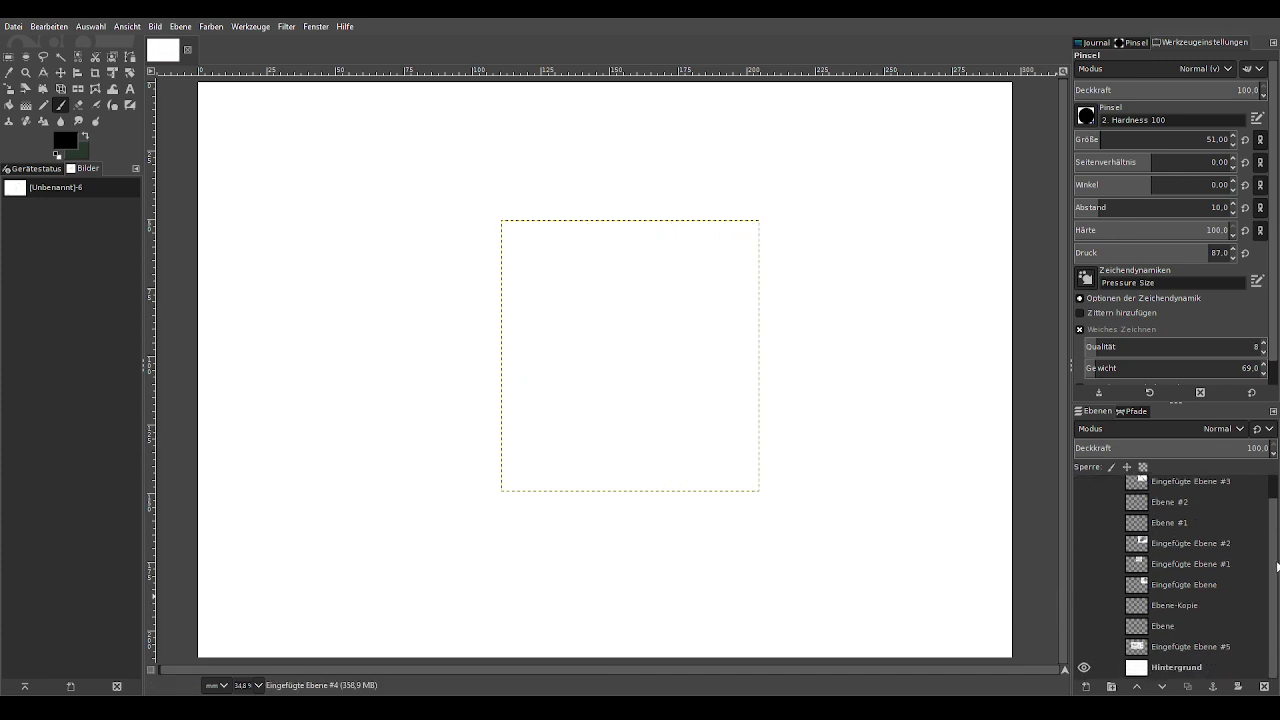
{"action": "left_click", "coordinate": [1083, 585]}
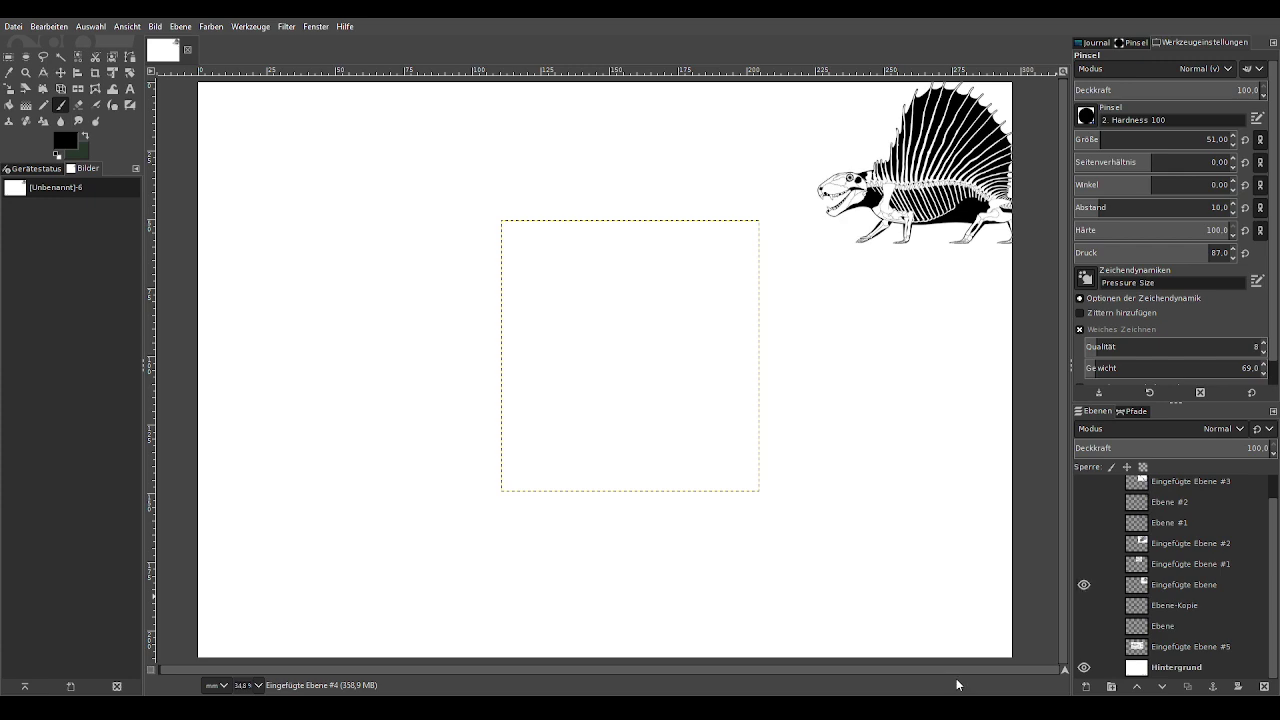
{"action": "left_click", "coordinate": [1083, 566]}
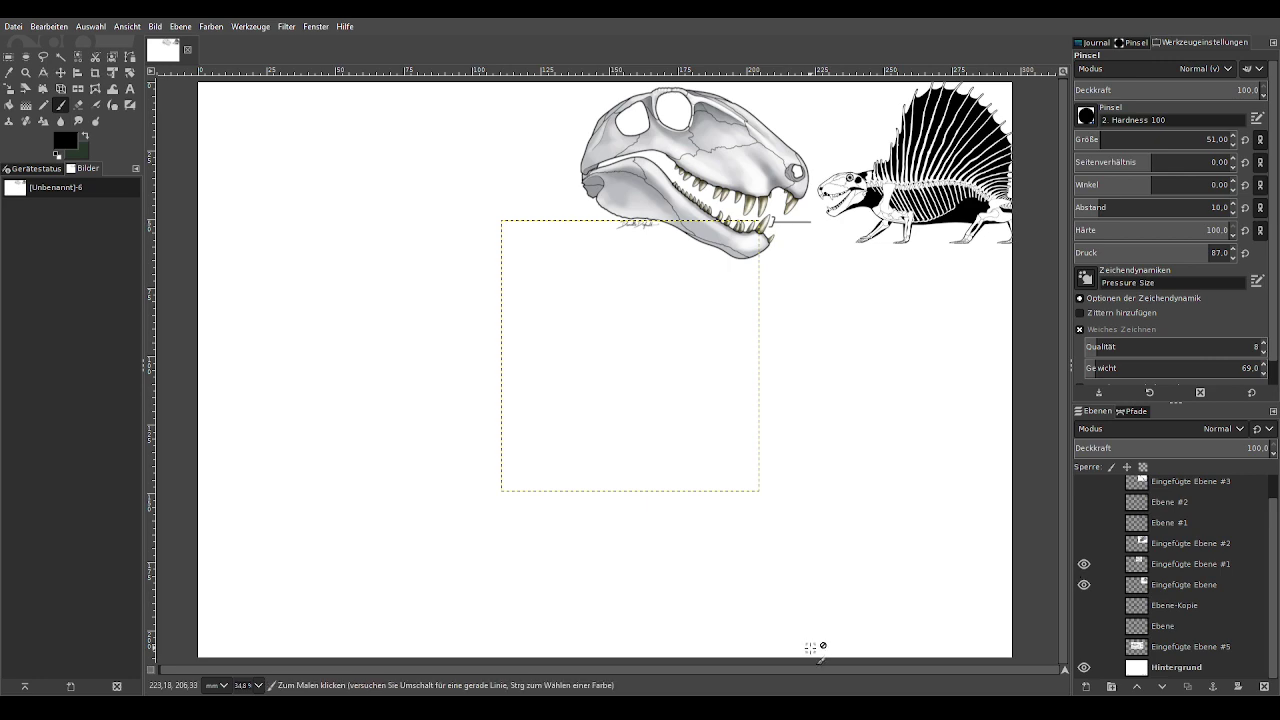
{"action": "left_click", "coordinate": [1165, 665]}
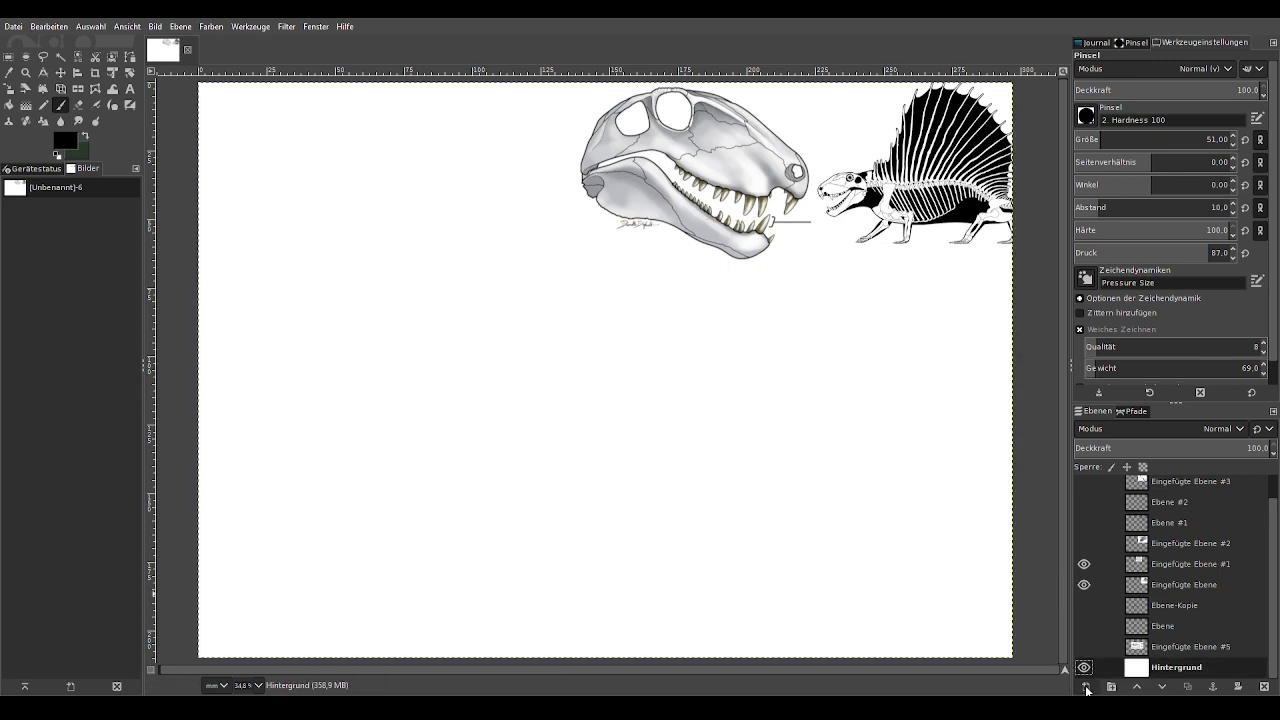
{"action": "key", "text": "shift+ctrl+n"}
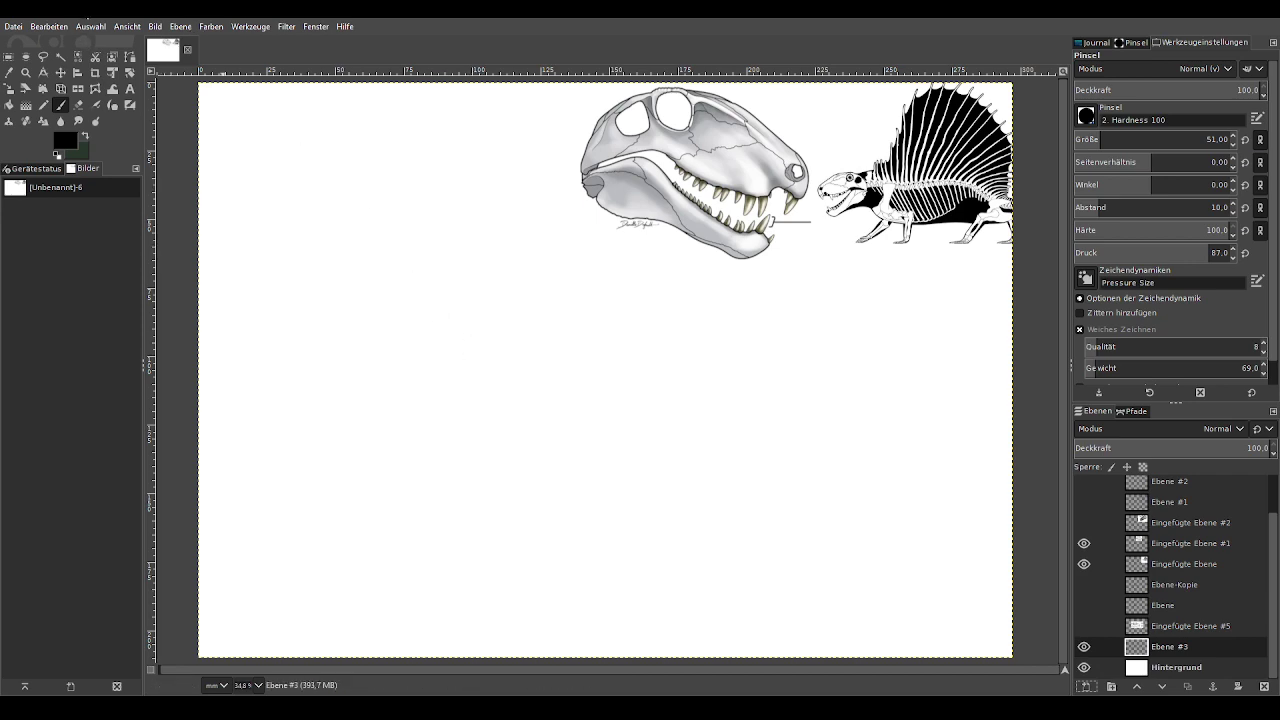
Step: On the layer Eingefügte Ebene #1, paint a horizontal and a vertical measuring line across the whole skull with a size 14 brush
{"action": "left_click", "coordinate": [25, 72]}
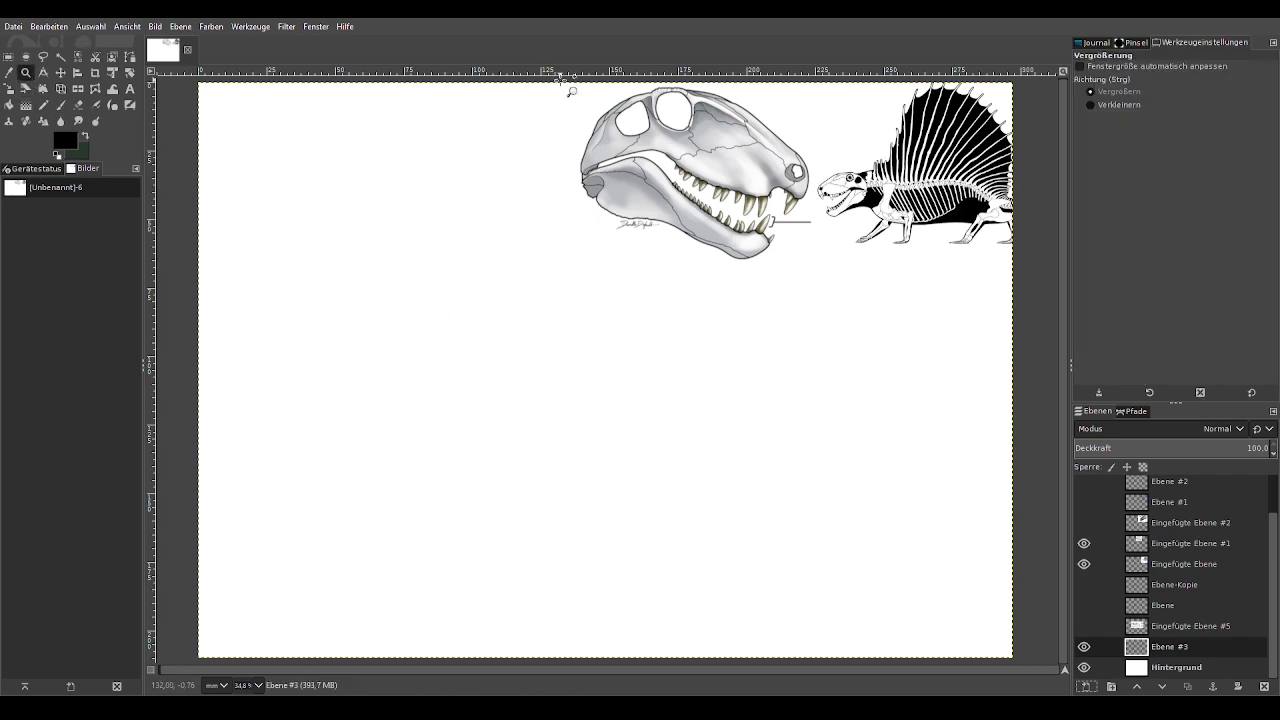
{"action": "left_click_drag", "start_coordinate": [558, 78], "coordinate": [818, 298]}
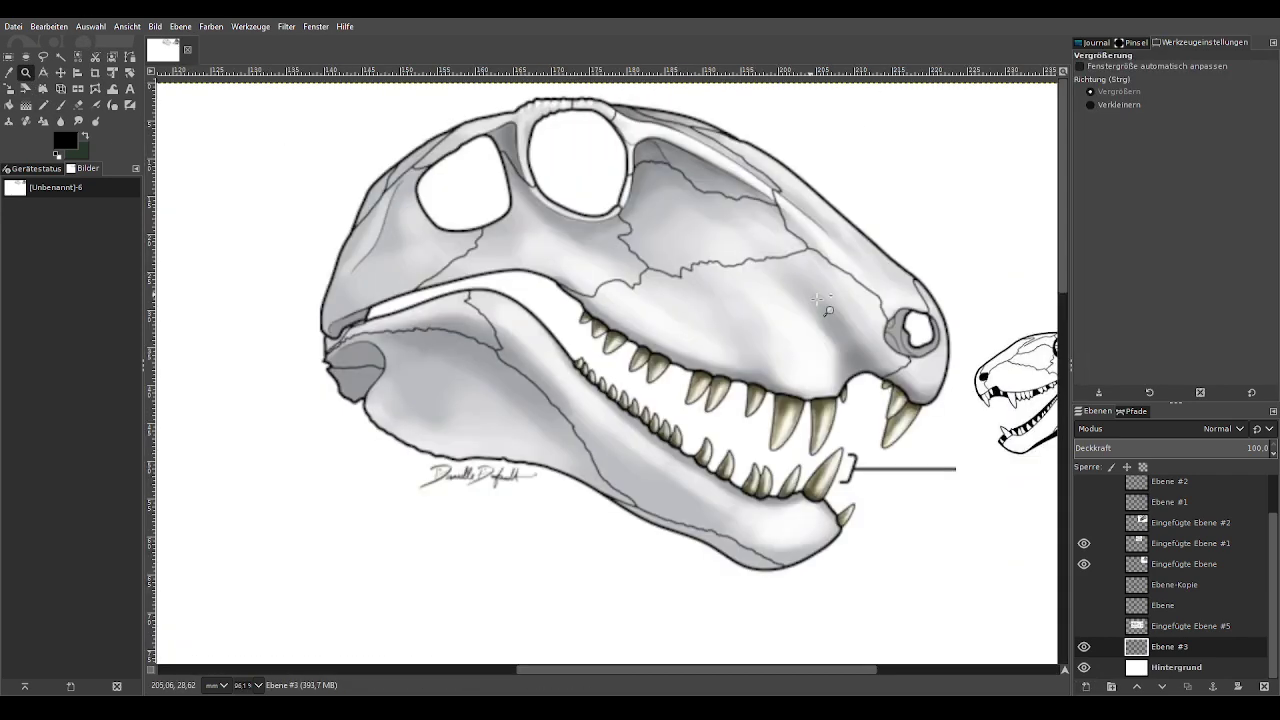
{"action": "left_click", "coordinate": [745, 428], "text": "ctrl"}
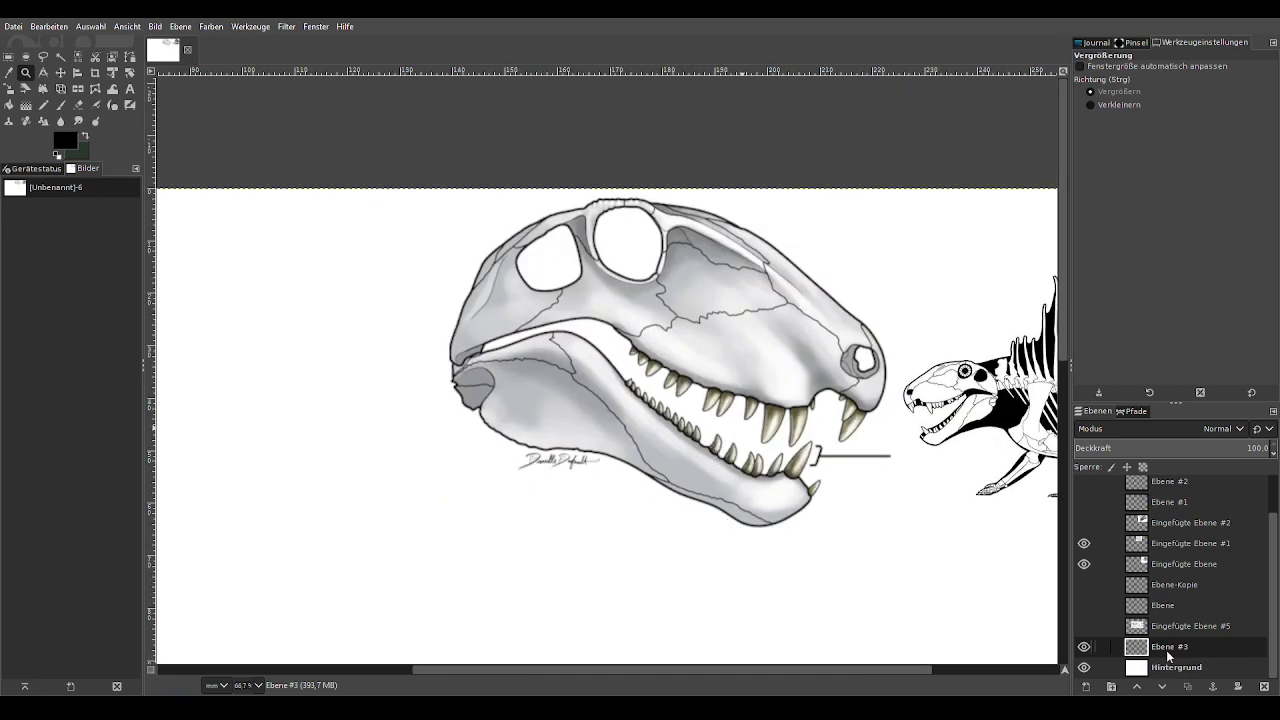
{"action": "left_click", "coordinate": [1172, 545]}
{"action": "key", "text": "p"}
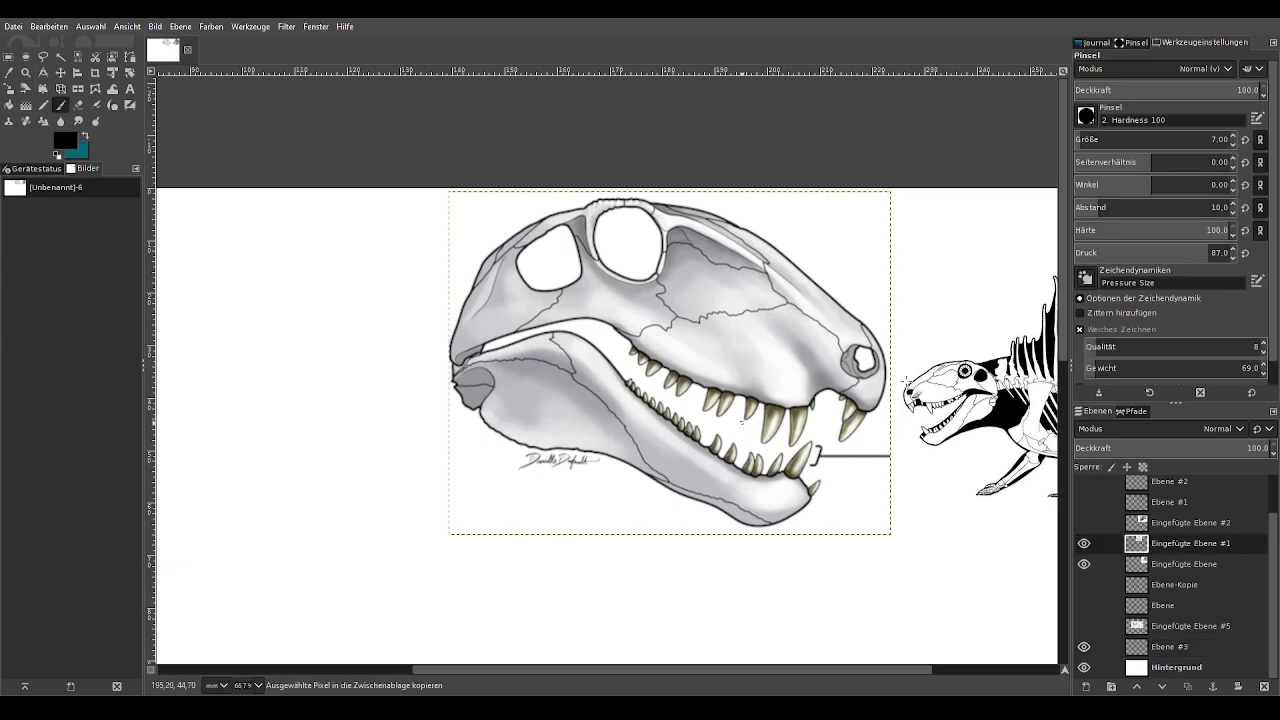
{"action": "key", "text": "ctrl+c"}
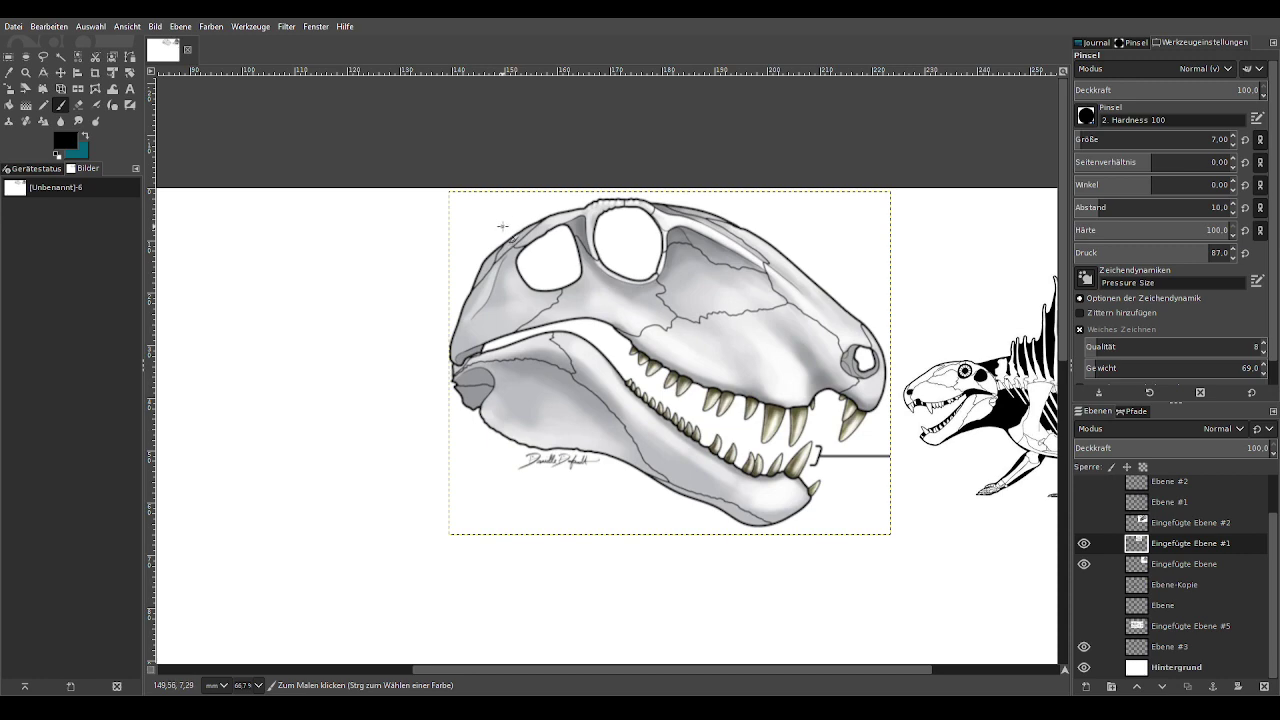
{"action": "left_click", "coordinate": [455, 358]}
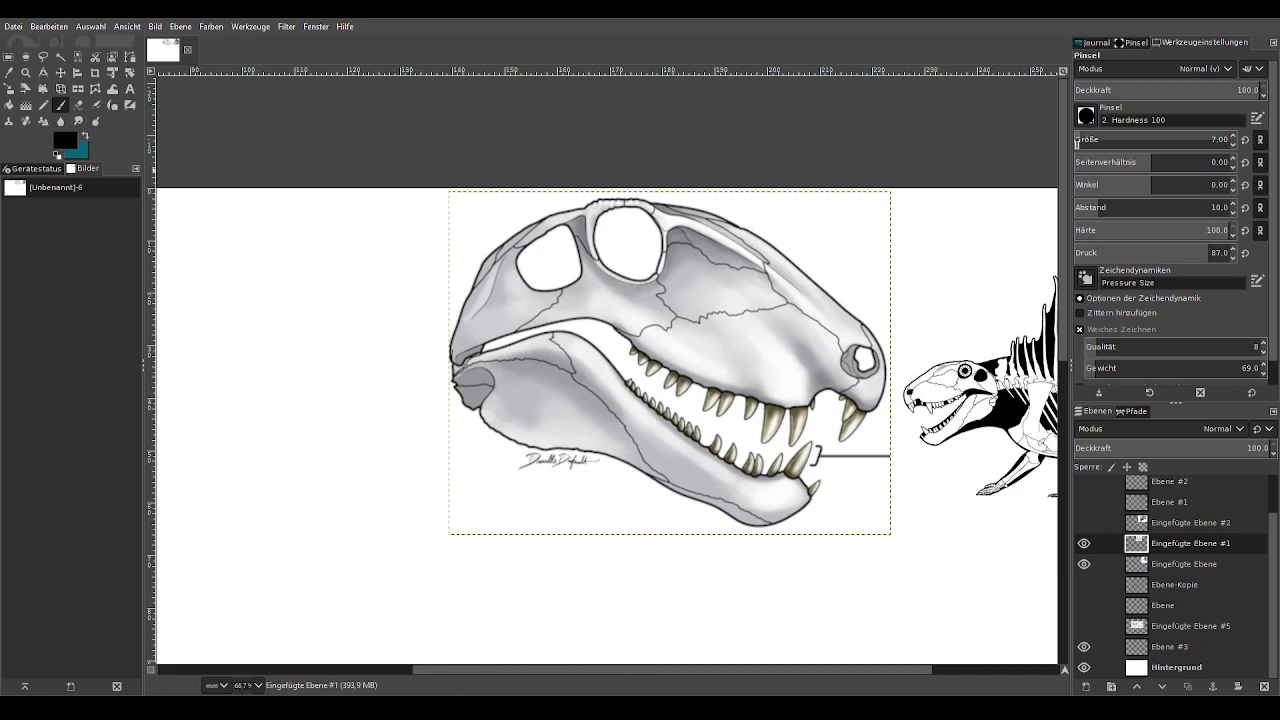
{"action": "left_click", "coordinate": [1077, 140]}
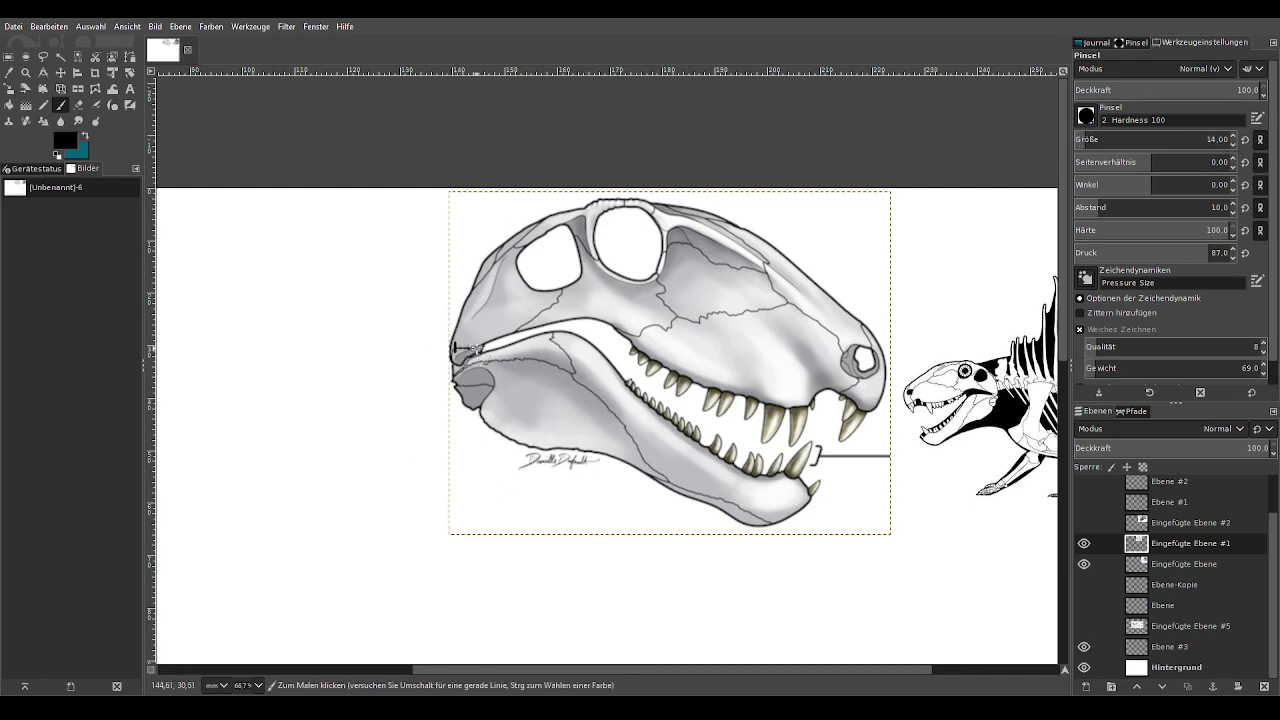
{"action": "left_click_drag", "start_coordinate": [468, 348], "coordinate": [886, 357]}
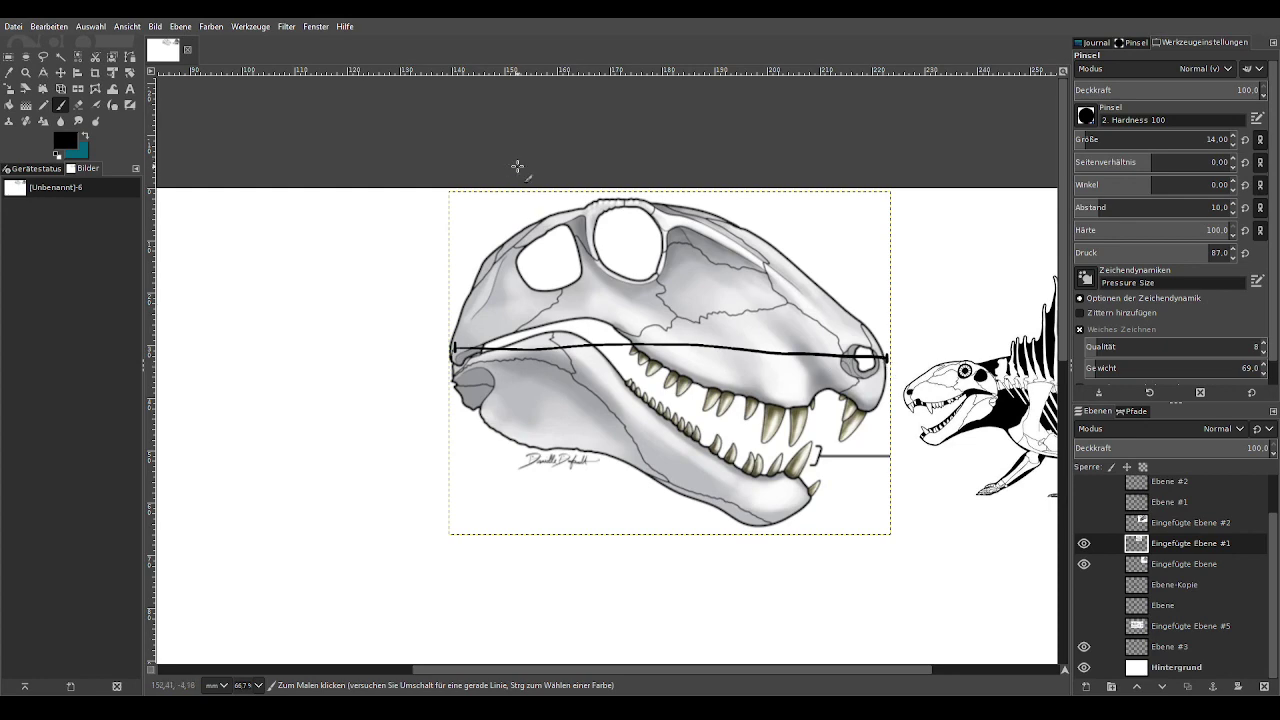
{"action": "left_click_drag", "start_coordinate": [741, 202], "coordinate": [752, 526]}
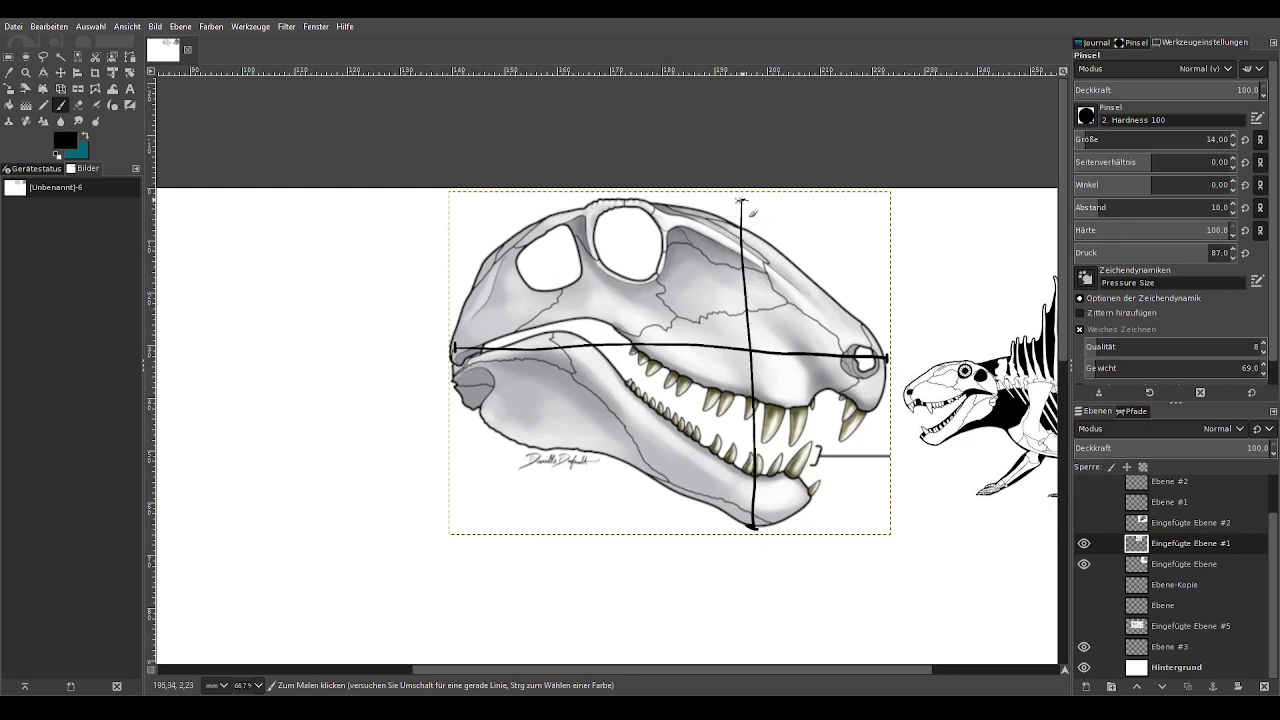
{"action": "left_click_drag", "start_coordinate": [736, 200], "coordinate": [746, 200]}
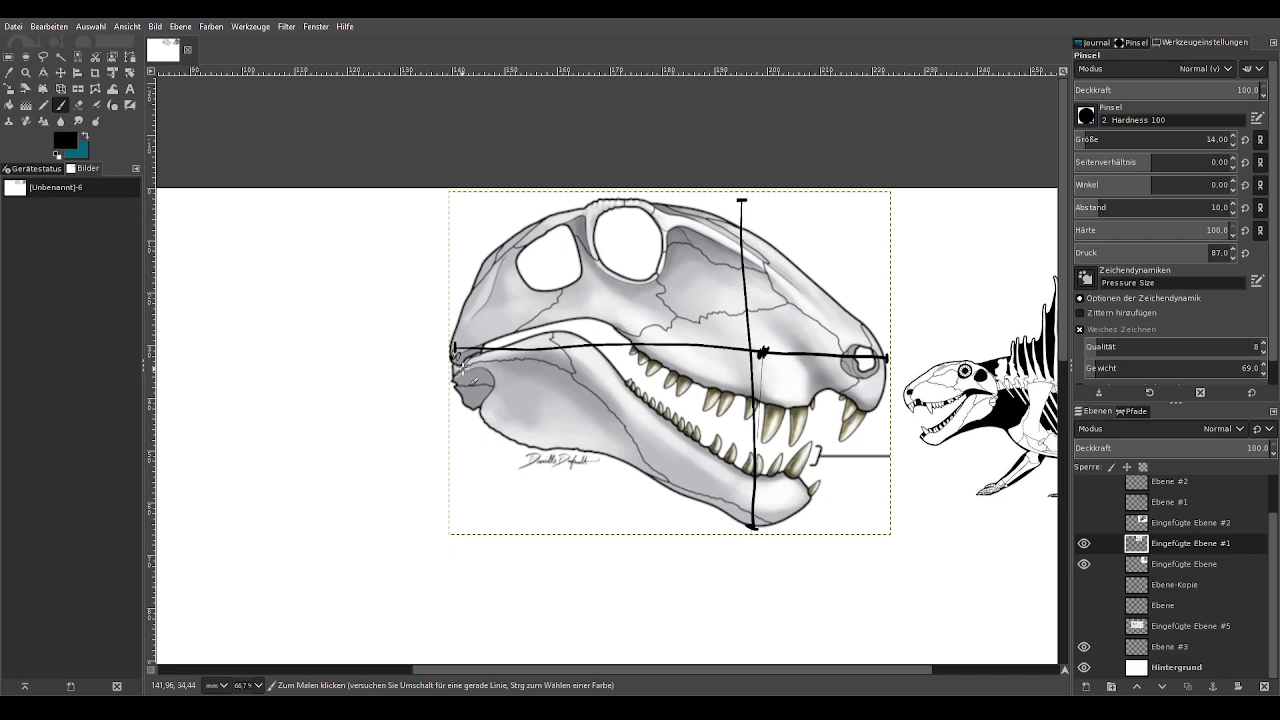
Step: Make the layer Ebene #3 active and set the Paintbrush opacity to 88.2
{"action": "left_click_drag", "start_coordinate": [794, 667], "coordinate": [848, 668]}
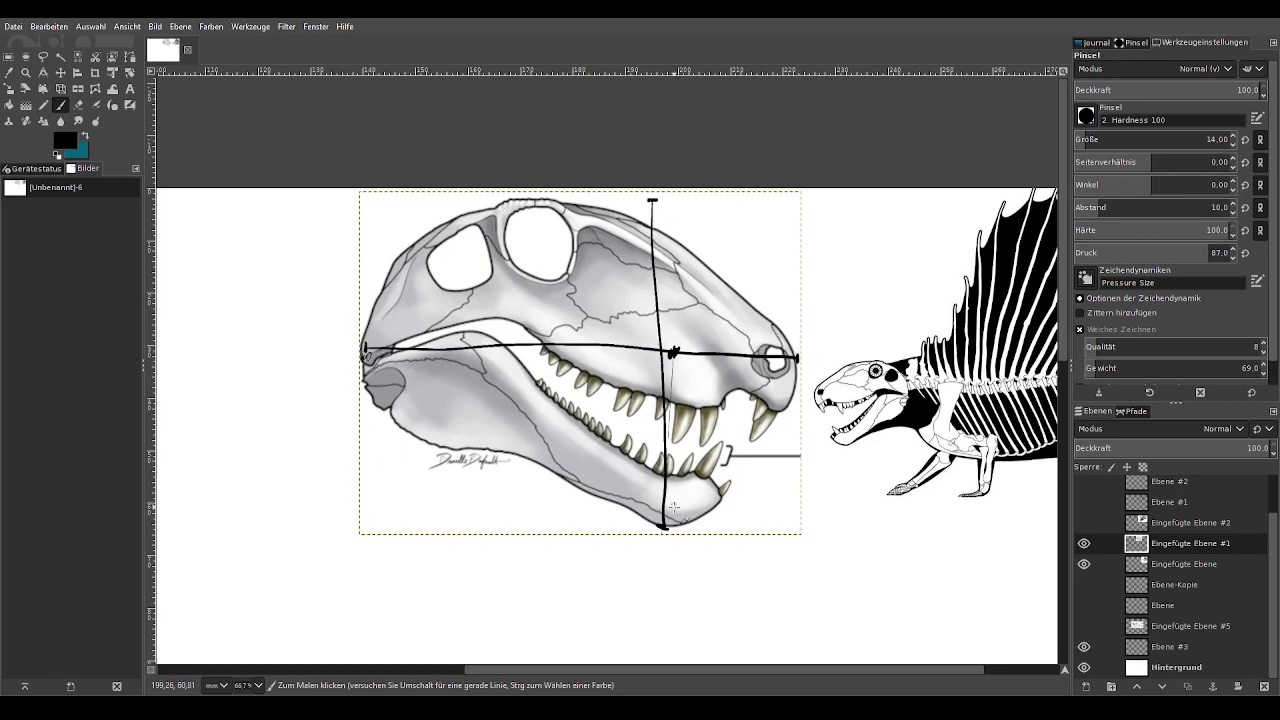
{"action": "scroll", "coordinate": [626, 543], "scroll_direction": "down", "scroll_amount": 2}
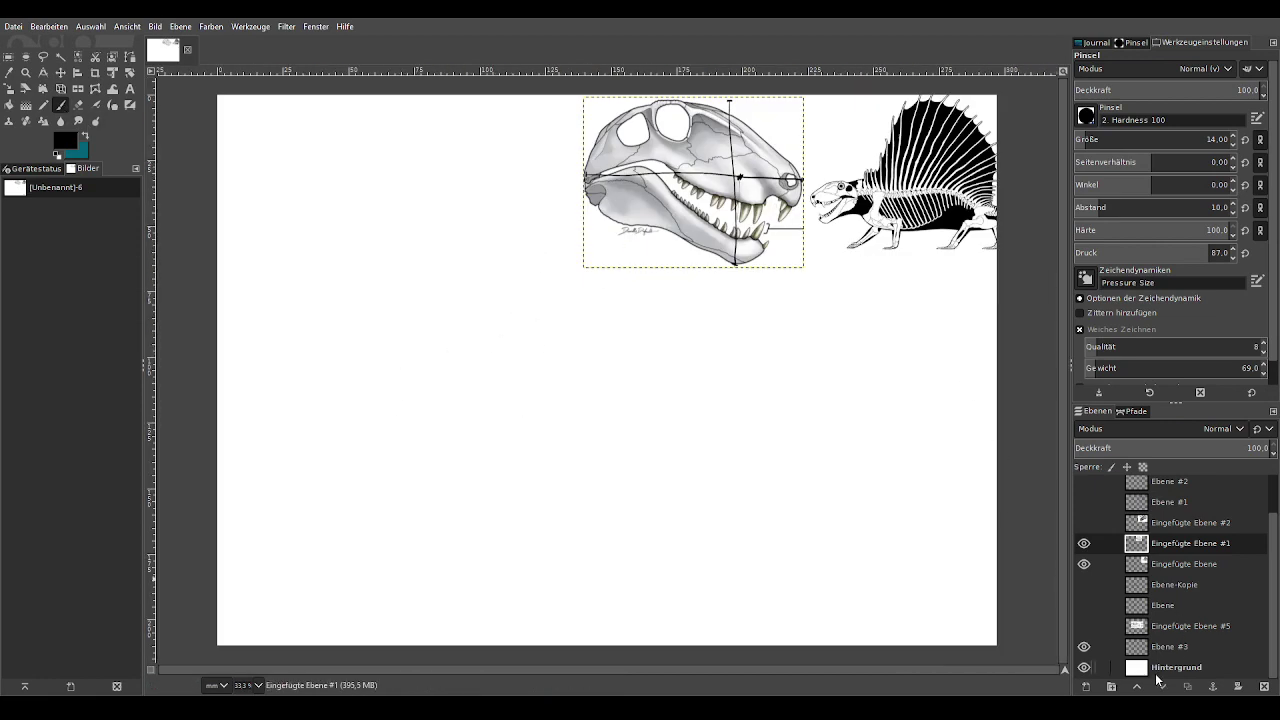
{"action": "left_click", "coordinate": [1190, 646]}
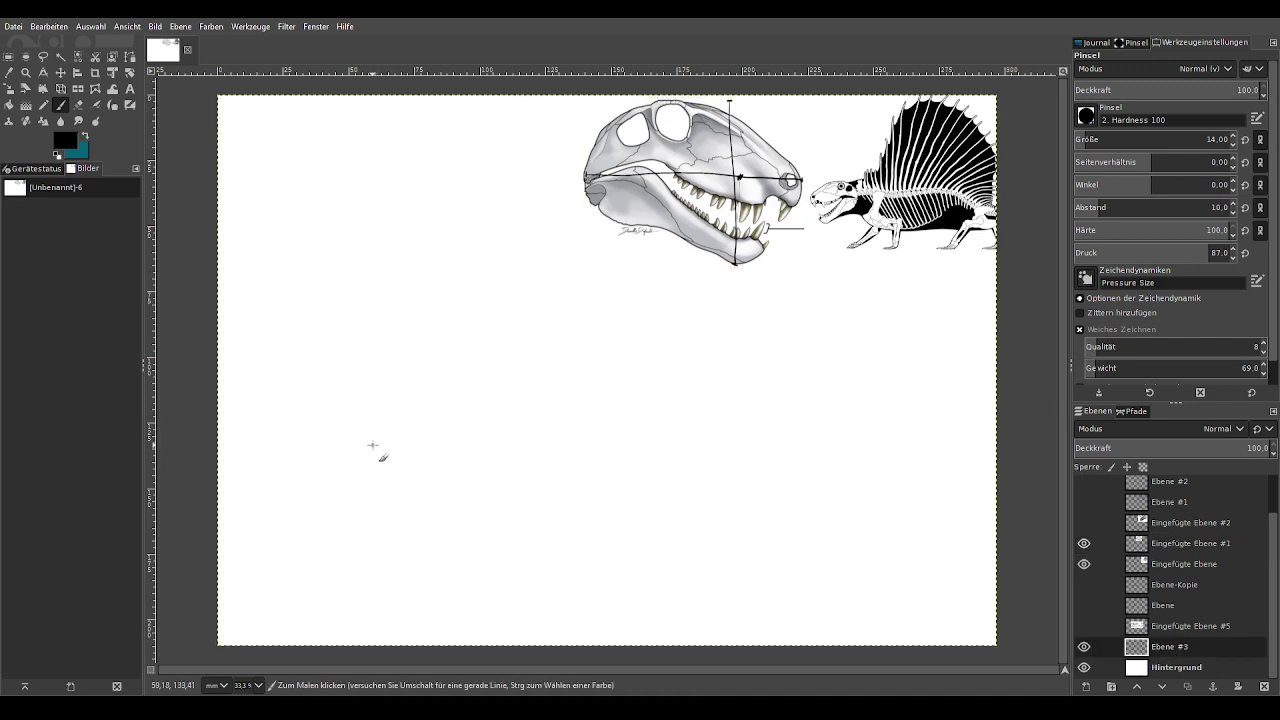
{"action": "left_click_drag", "start_coordinate": [370, 439], "coordinate": [370, 451]}
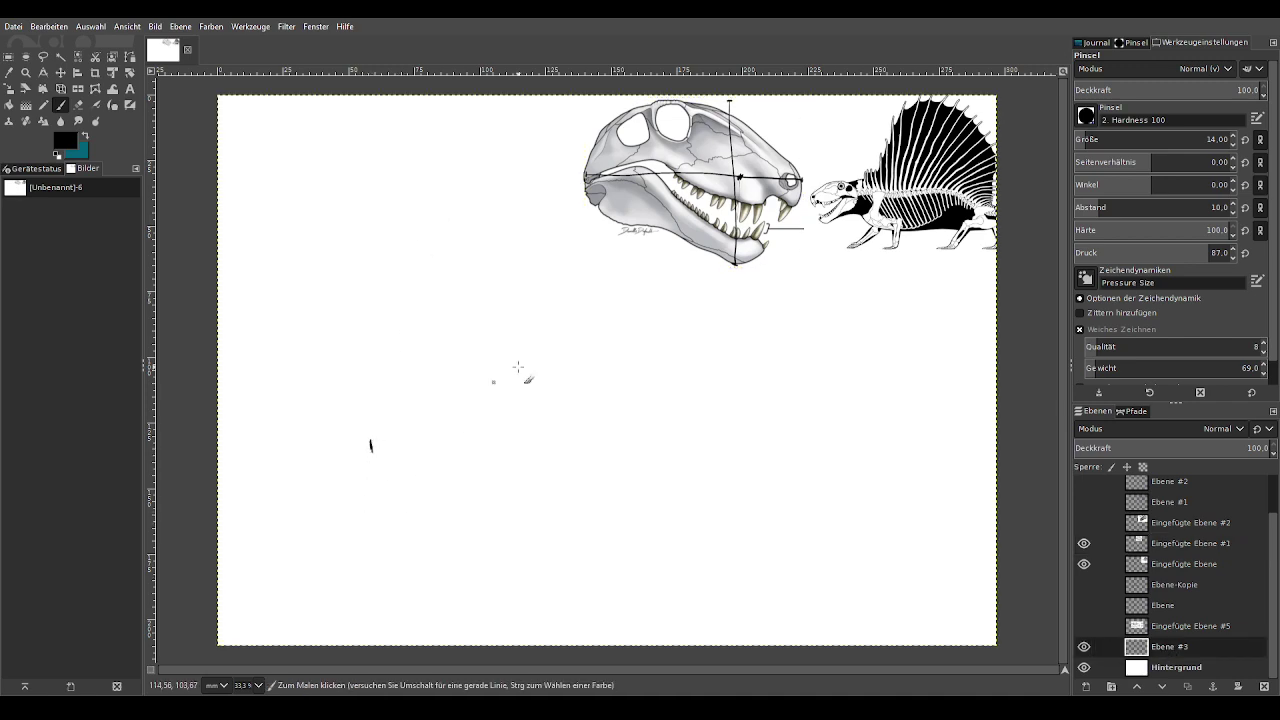
{"action": "left_click", "coordinate": [1136, 87]}
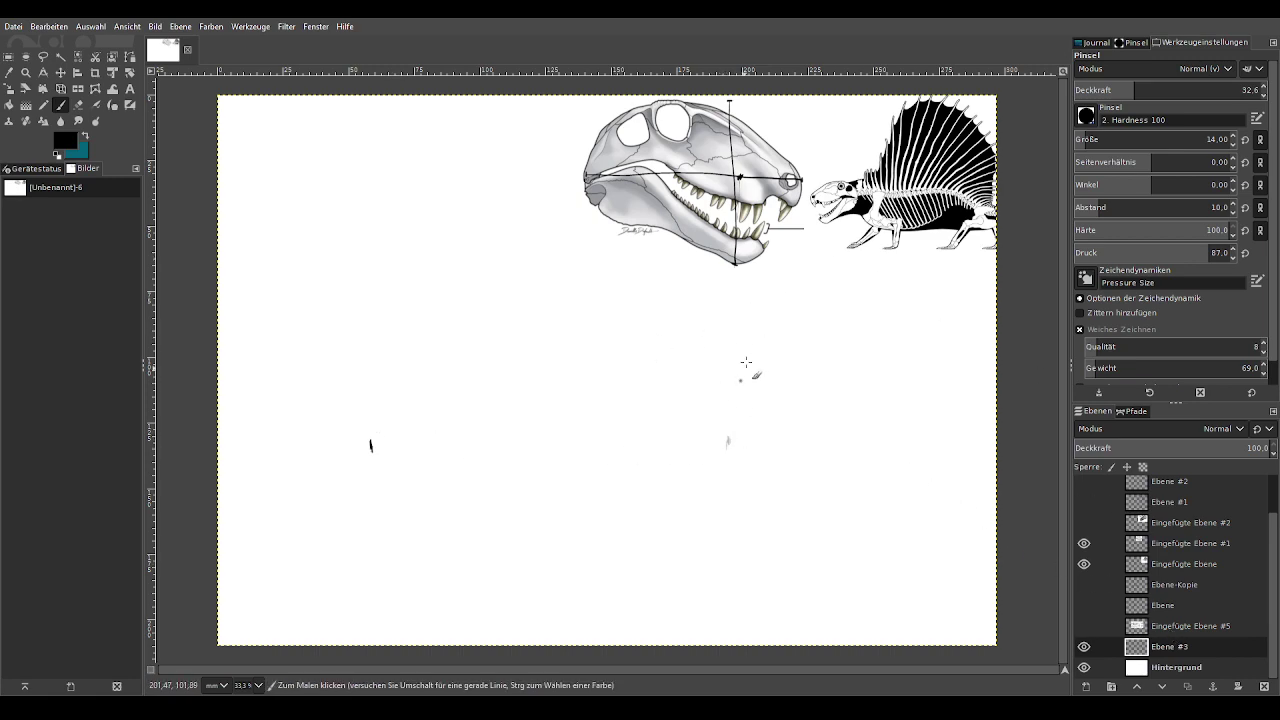
{"action": "key", "text": "greater"}
{"action": "key", "text": "greater"}
{"action": "key", "text": "greater"}
{"action": "key", "text": "greater"}
{"action": "key", "text": "greater"}
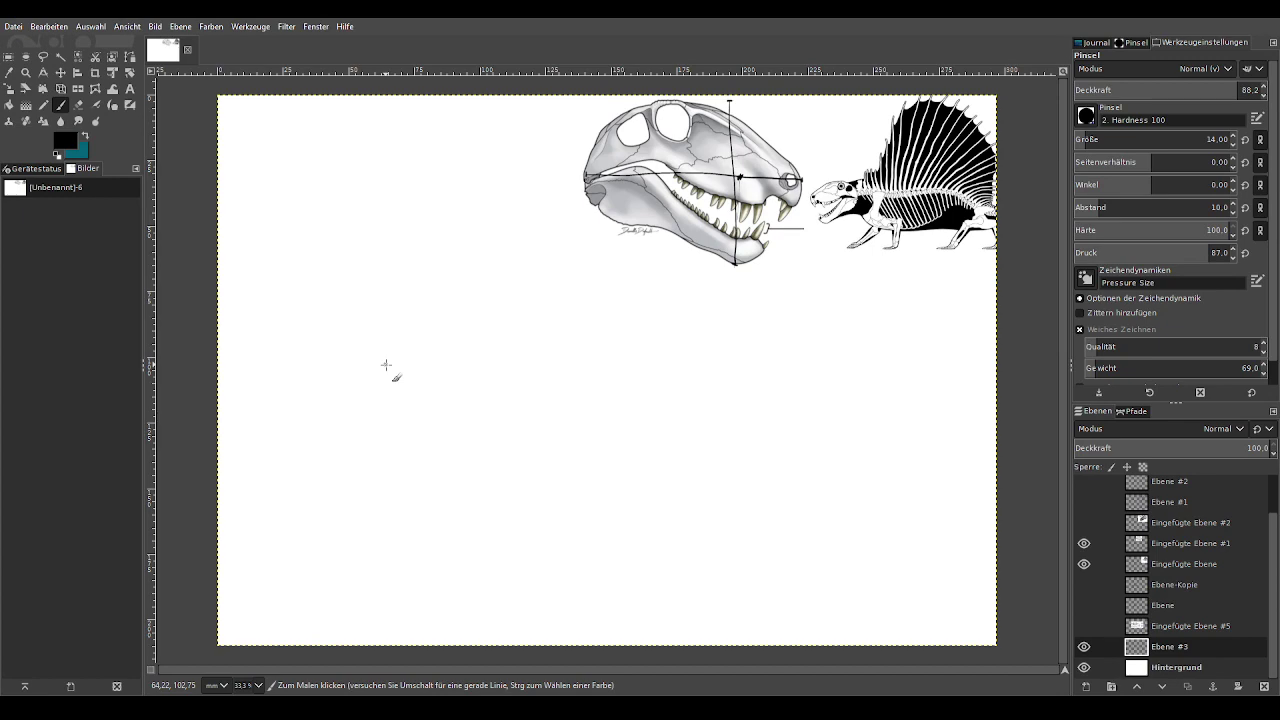
Step: Below the skull, paint two height marks, a thin vertical line and a horizontal baseline about 150 mm long
{"action": "left_click", "coordinate": [576, 550]}
{"action": "left_click", "coordinate": [580, 324]}
{"action": "left_click_drag", "start_coordinate": [572, 385], "coordinate": [570, 531]}
{"action": "left_click_drag", "start_coordinate": [965, 557], "coordinate": [568, 550]}
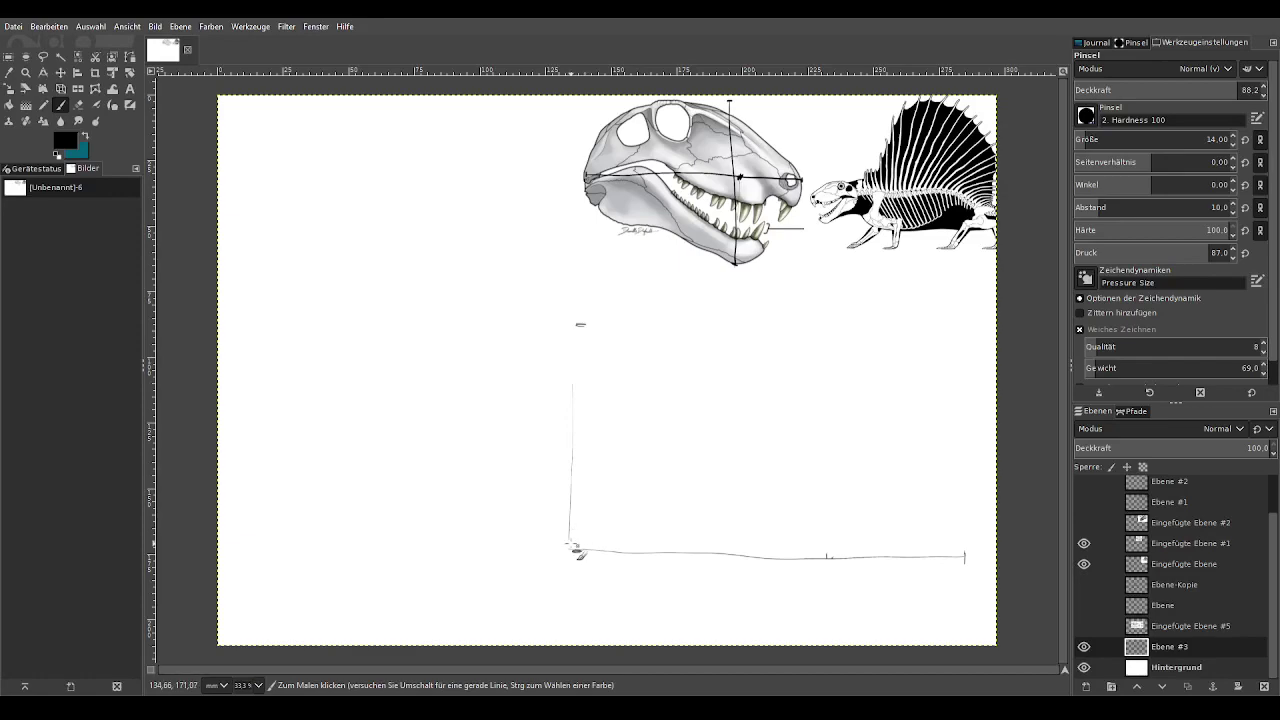
Step: Shorten the baseline at its right end with the Eraser and repaint the vertical line between its two height marks
{"action": "left_click", "coordinate": [78, 104]}
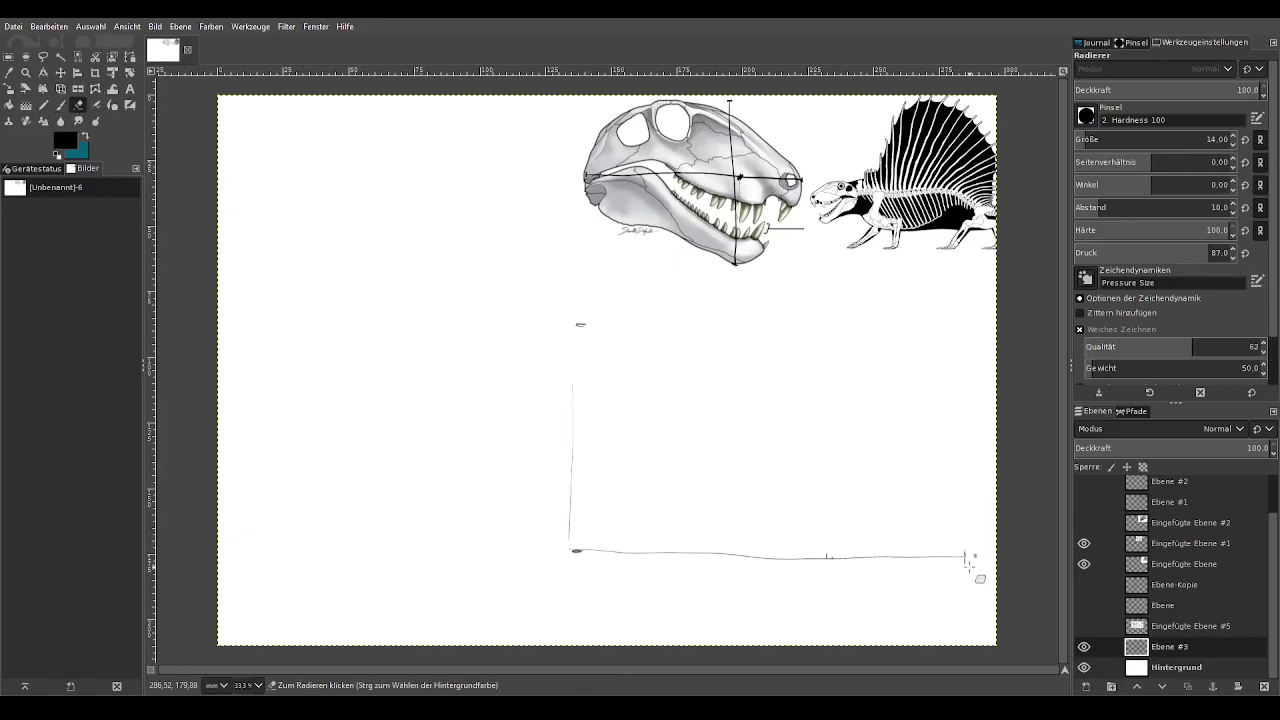
{"action": "left_click_drag", "start_coordinate": [968, 556], "coordinate": [950, 552]}
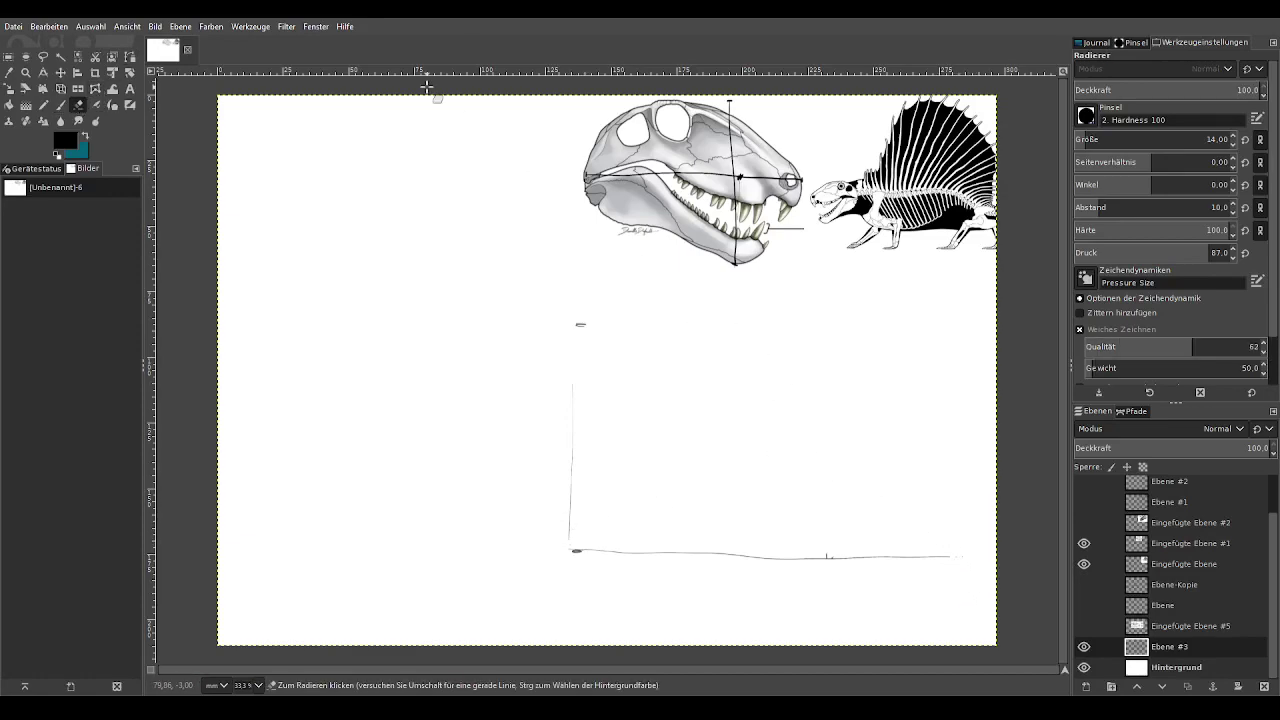
{"action": "left_click", "coordinate": [61, 104]}
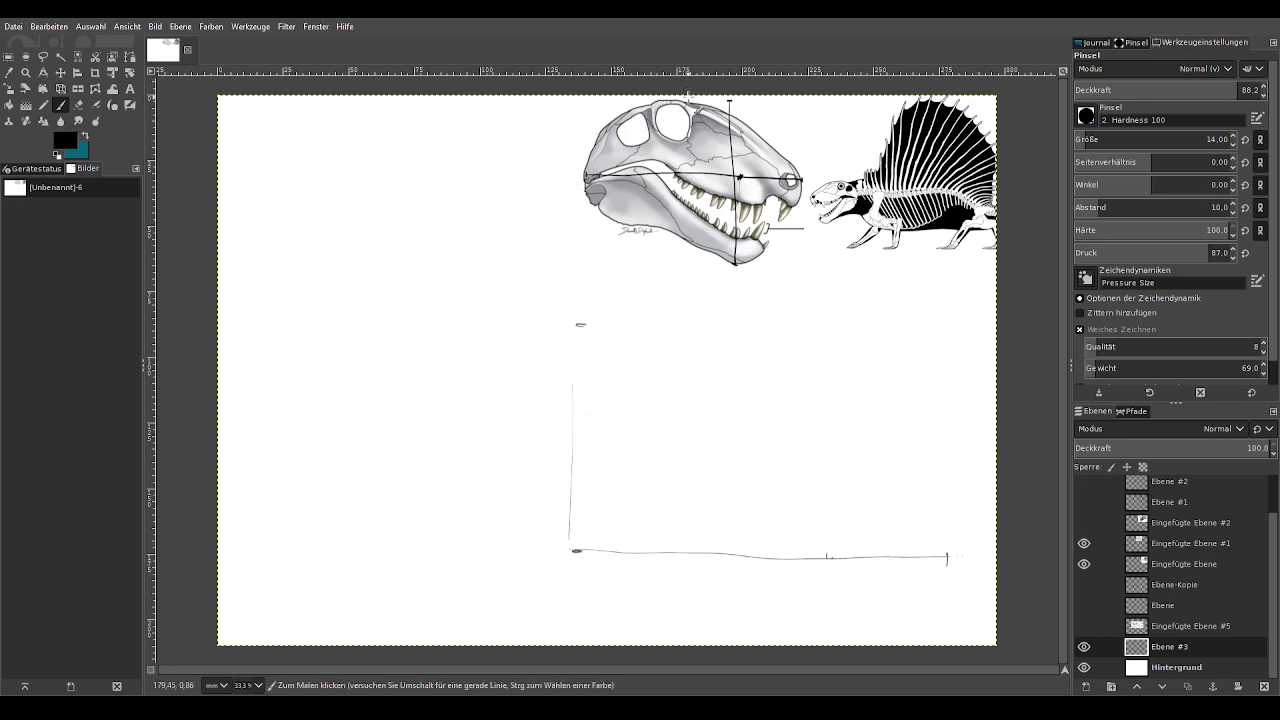
{"action": "left_click_drag", "start_coordinate": [578, 326], "coordinate": [577, 502]}
{"action": "left_click_drag", "start_coordinate": [580, 551], "coordinate": [578, 326]}
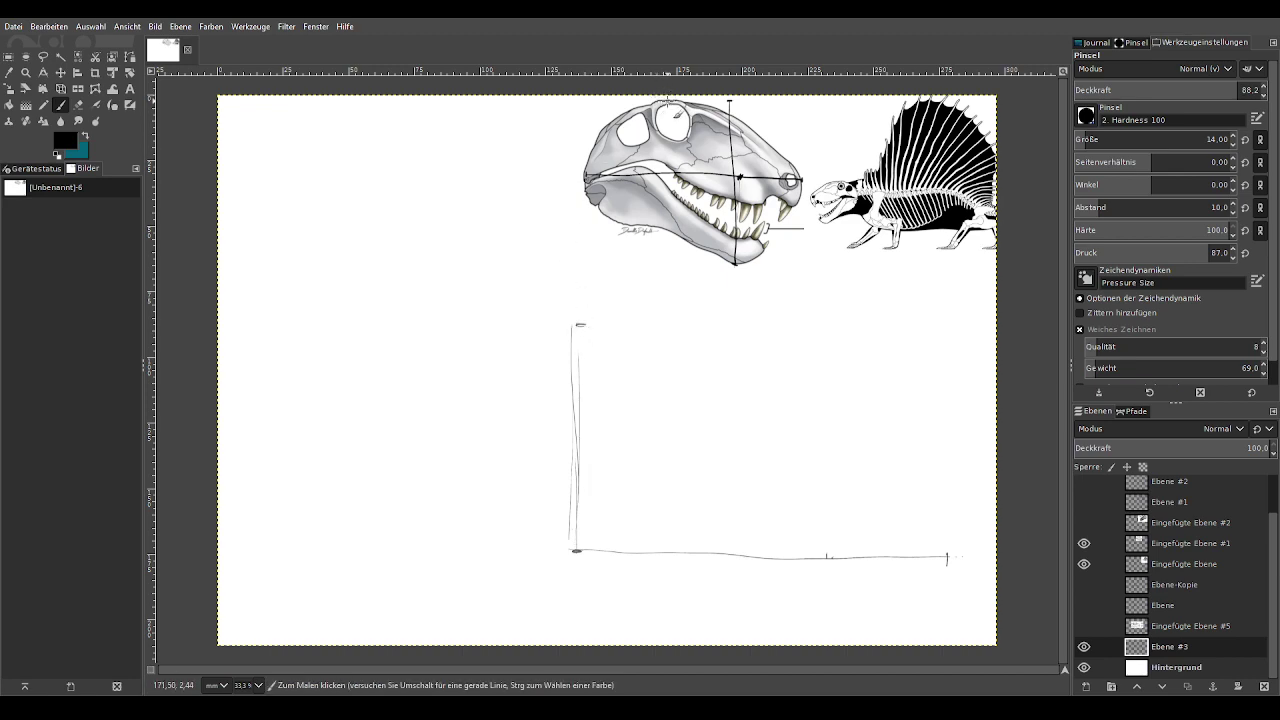
Step: On the layer Eingefügte Ebene #1, paint a vertical measuring line just in front of the large eye opening, and reactivate the layer Ebene #3
{"action": "left_click", "coordinate": [1155, 549]}
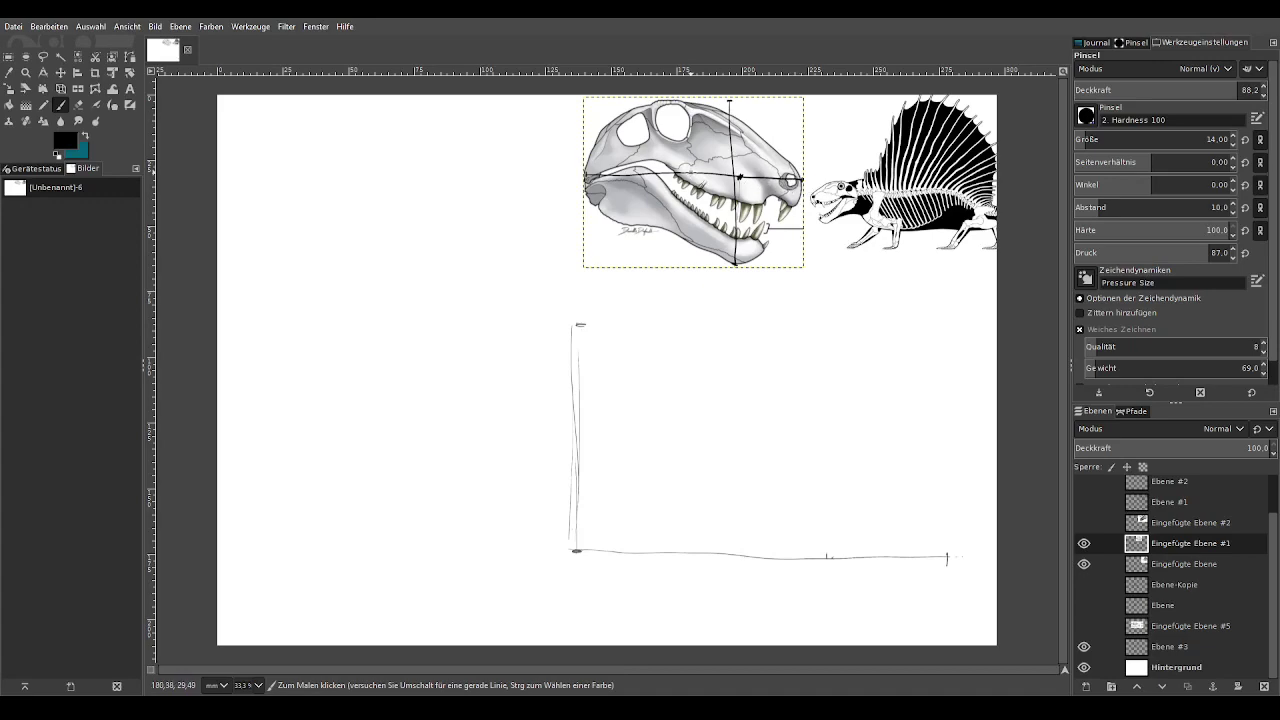
{"action": "left_click_drag", "start_coordinate": [694, 190], "coordinate": [694, 102]}
{"action": "left_click", "coordinate": [1168, 646]}
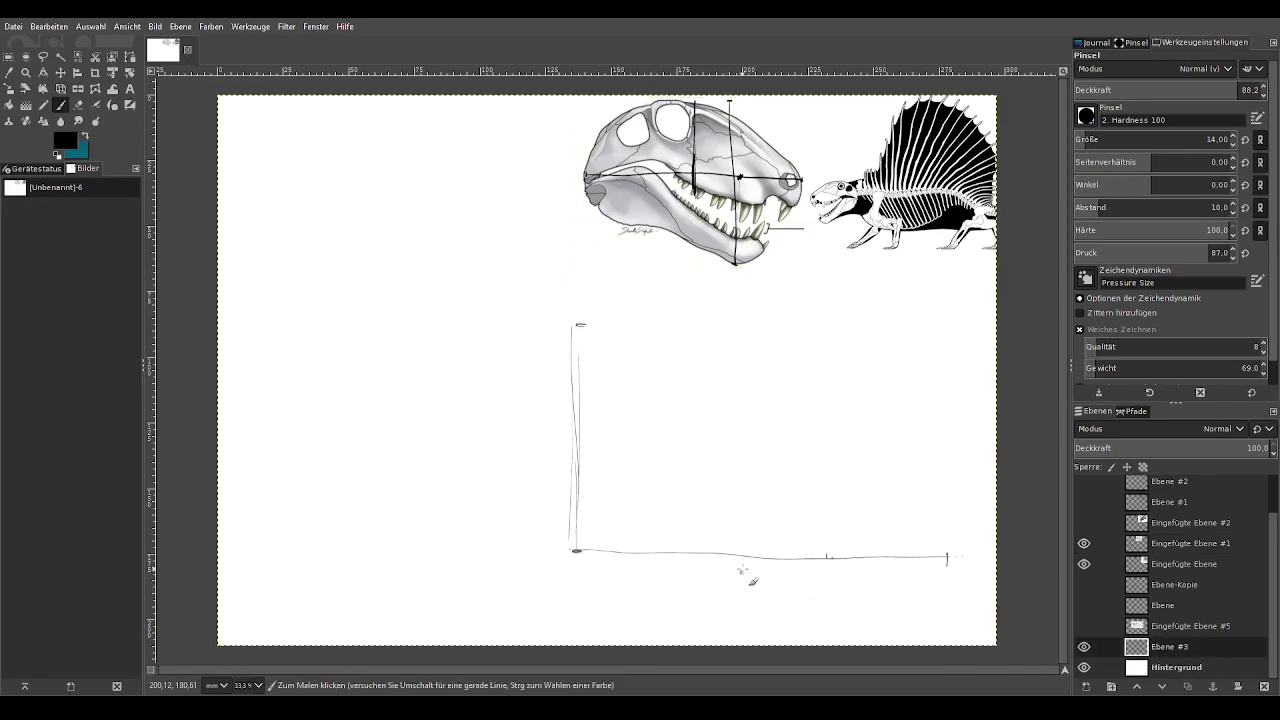
Step: Paint a vertical line about 100 mm long across the baseline, a short horizontal top line, and the eye opening's upper front curve
{"action": "left_click_drag", "start_coordinate": [751, 558], "coordinate": [751, 600]}
{"action": "left_click_drag", "start_coordinate": [758, 332], "coordinate": [751, 562]}
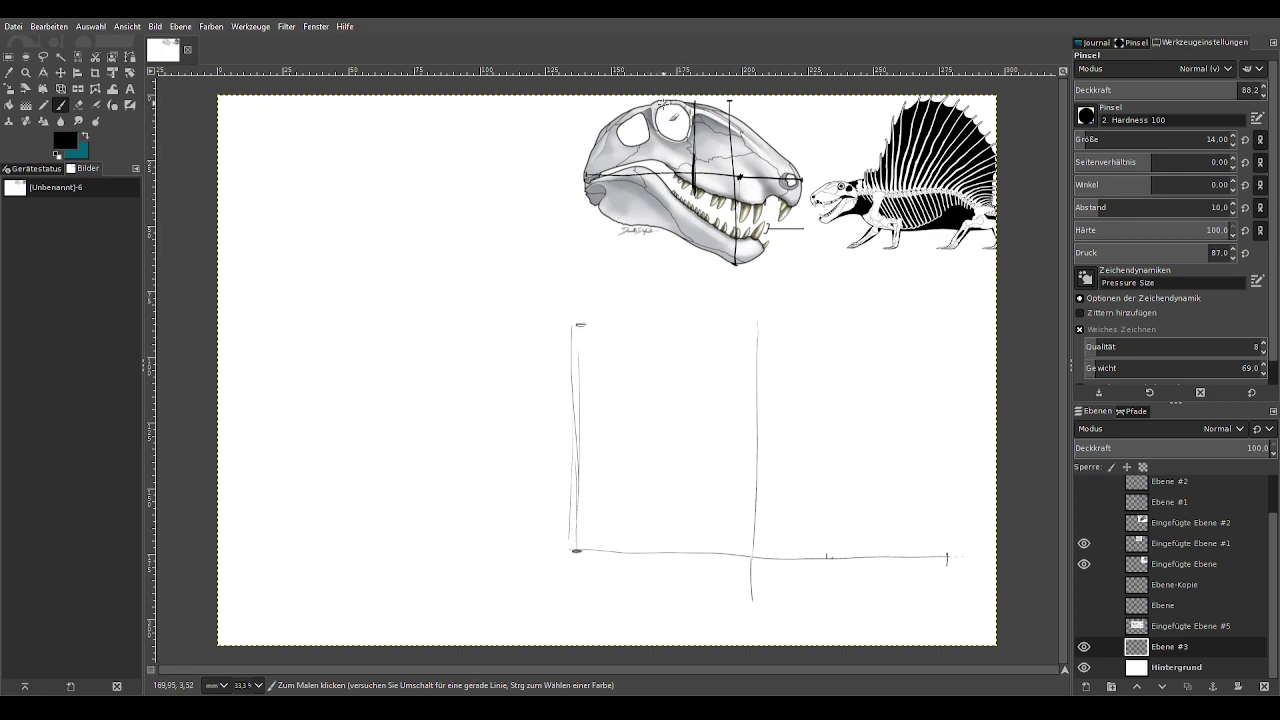
{"action": "mouse_move", "coordinate": [808, 330]}
{"action": "left_mouse_down"}
{"action": "mouse_move", "coordinate": [678, 327]}
{"action": "mouse_move", "coordinate": [786, 331]}
{"action": "mouse_move", "coordinate": [711, 334]}
{"action": "mouse_move", "coordinate": [765, 332]}
{"action": "mouse_move", "coordinate": [705, 333]}
{"action": "left_mouse_up"}
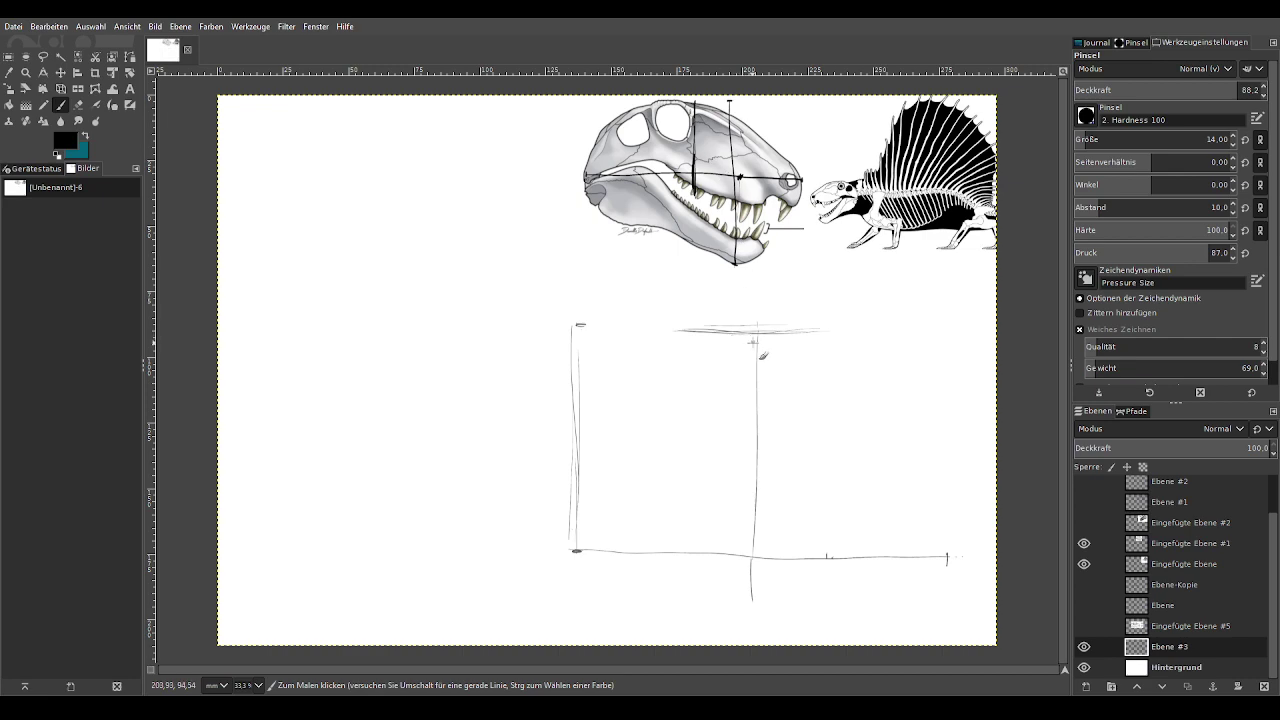
{"action": "left_click_drag", "start_coordinate": [733, 332], "coordinate": [754, 355]}
{"action": "left_click_drag", "start_coordinate": [748, 338], "coordinate": [754, 387]}
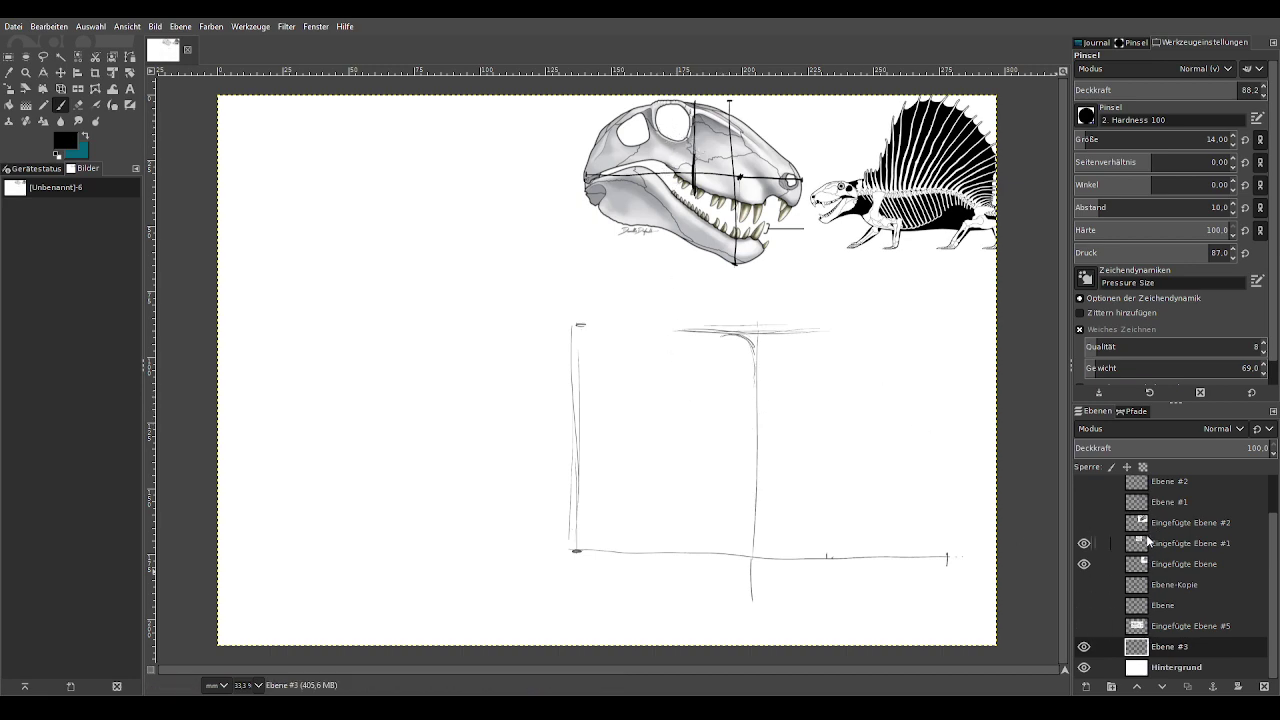
Step: On the layer Eingefügte Ebene #1, outline the reference eye opening and paint measuring lines beneath it, and reactivate the layer Ebene #3
{"action": "left_click", "coordinate": [1160, 566]}
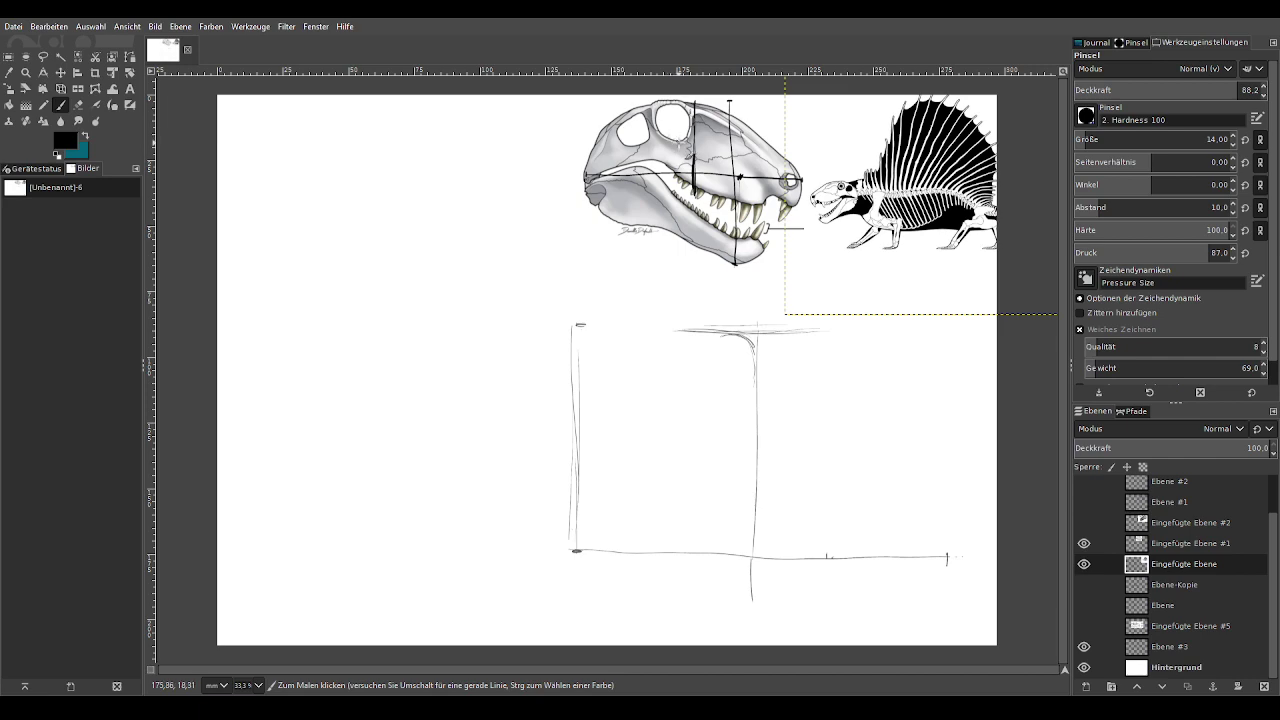
{"action": "middle_click", "coordinate": [655, 113]}
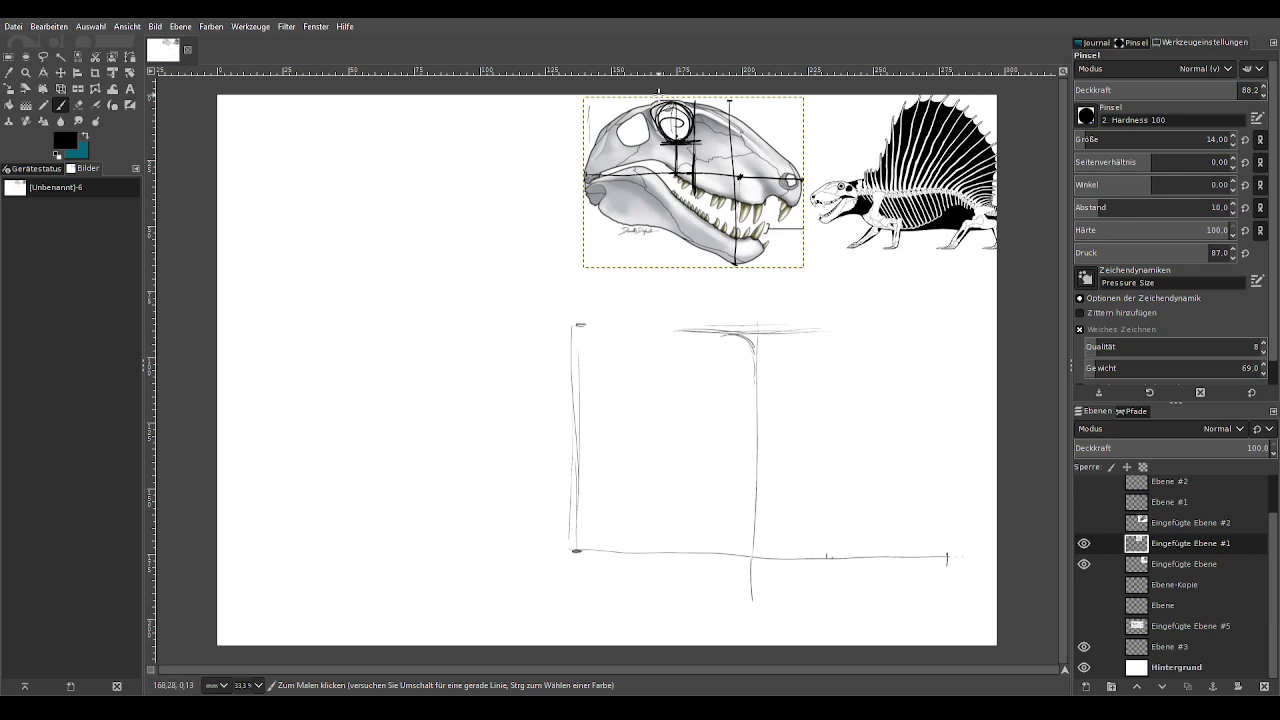
{"action": "left_click", "coordinate": [1170, 647]}
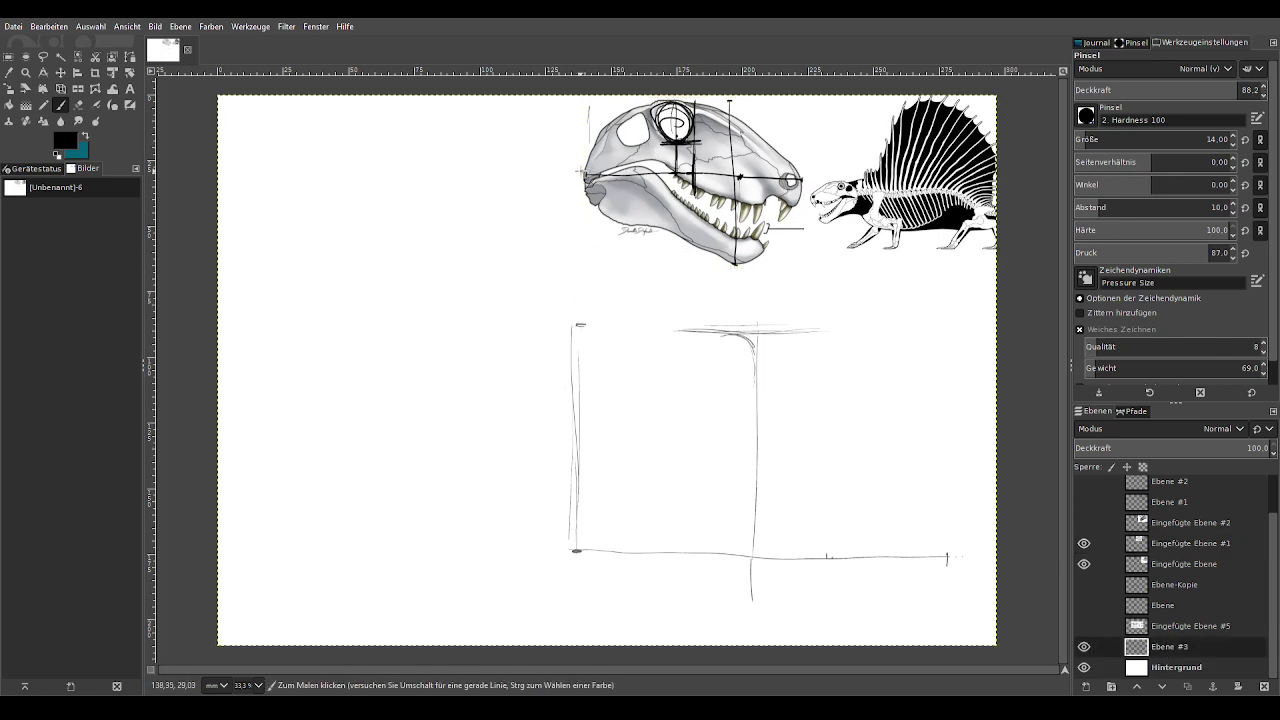
Step: Paint a mid-height mark on the rear vertical line, a horizontal centre line toward the front and a vertical snout limit line
{"action": "left_click_drag", "start_coordinate": [576, 445], "coordinate": [592, 437]}
{"action": "mouse_move", "coordinate": [716, 438]}
{"action": "left_mouse_down"}
{"action": "mouse_move", "coordinate": [950, 442]}
{"action": "mouse_move", "coordinate": [700, 440]}
{"action": "left_mouse_up"}
{"action": "left_click_drag", "start_coordinate": [951, 398], "coordinate": [950, 508]}
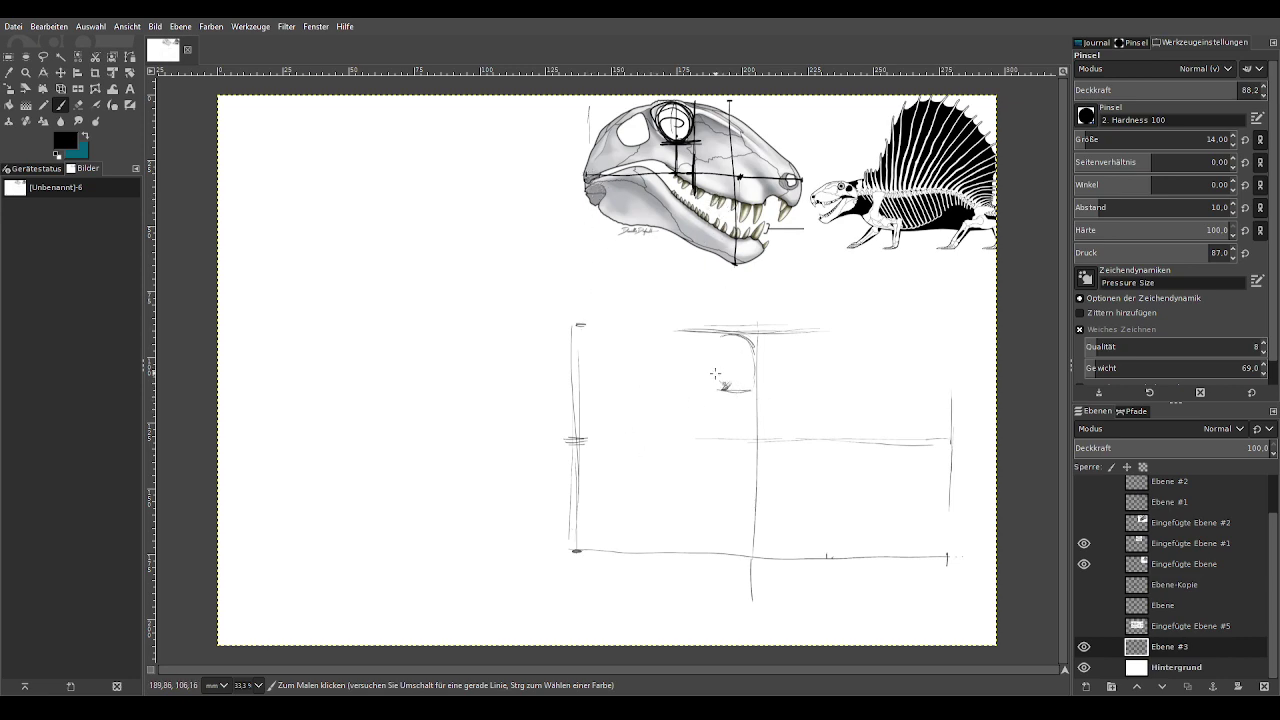
Step: Paint the oval eye opening with a drop line to the centre line, and the arched rear lower edge of the skull
{"action": "mouse_move", "coordinate": [715, 374]}
{"action": "left_mouse_down"}
{"action": "mouse_move", "coordinate": [762, 359]}
{"action": "mouse_move", "coordinate": [743, 399]}
{"action": "mouse_move", "coordinate": [753, 352]}
{"action": "mouse_move", "coordinate": [714, 352]}
{"action": "mouse_move", "coordinate": [764, 375]}
{"action": "mouse_move", "coordinate": [745, 403]}
{"action": "mouse_move", "coordinate": [733, 343]}
{"action": "mouse_move", "coordinate": [741, 435]}
{"action": "left_mouse_up"}
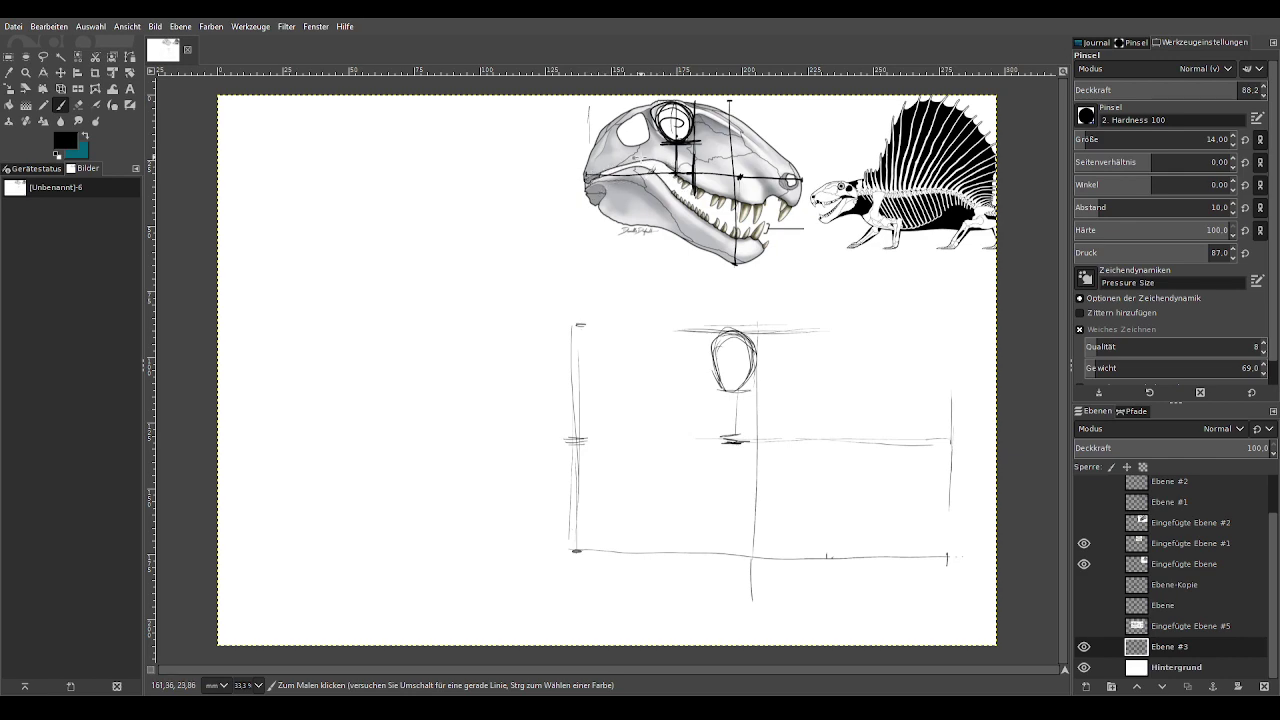
{"action": "mouse_move", "coordinate": [735, 440]}
{"action": "left_mouse_down"}
{"action": "mouse_move", "coordinate": [673, 424]}
{"action": "mouse_move", "coordinate": [686, 419]}
{"action": "mouse_move", "coordinate": [619, 434]}
{"action": "mouse_move", "coordinate": [664, 415]}
{"action": "mouse_move", "coordinate": [608, 446]}
{"action": "left_mouse_up"}
{"action": "mouse_move", "coordinate": [732, 440]}
{"action": "left_mouse_down"}
{"action": "mouse_move", "coordinate": [678, 413]}
{"action": "mouse_move", "coordinate": [708, 430]}
{"action": "mouse_move", "coordinate": [612, 453]}
{"action": "mouse_move", "coordinate": [735, 443]}
{"action": "mouse_move", "coordinate": [620, 445]}
{"action": "mouse_move", "coordinate": [678, 430]}
{"action": "mouse_move", "coordinate": [590, 440]}
{"action": "left_mouse_up"}
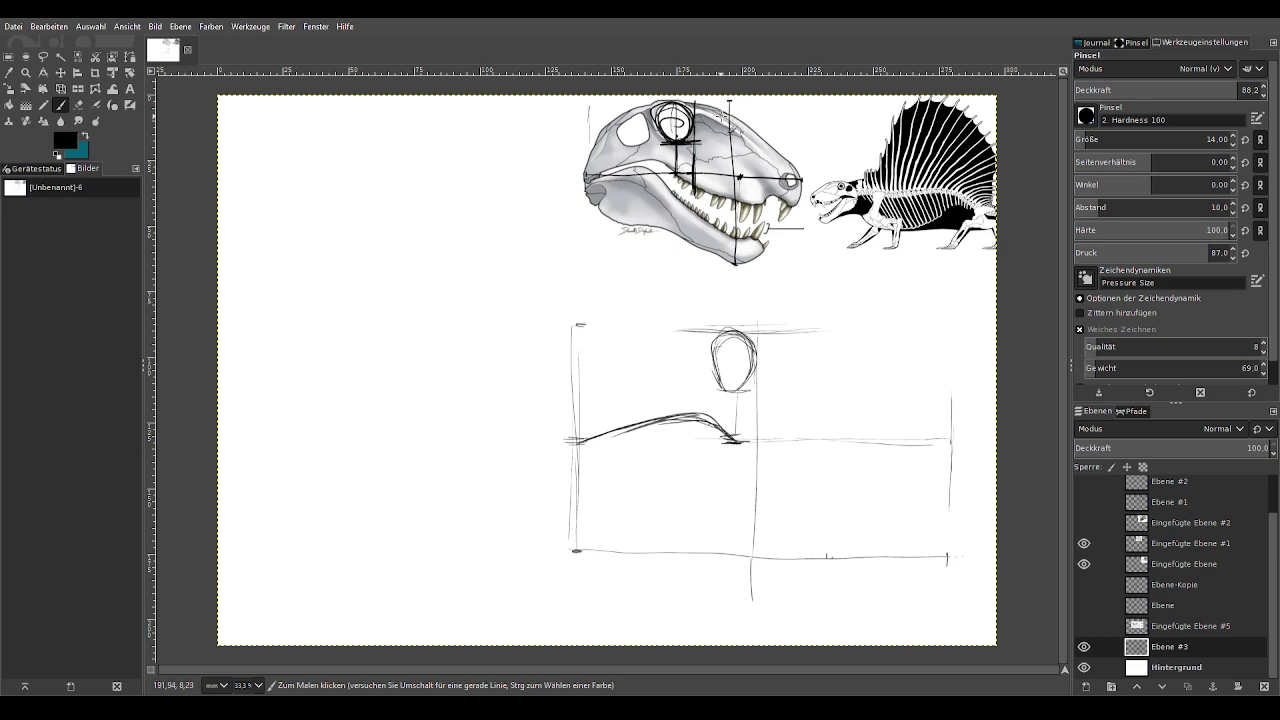
Step: Mark the reference forehead on Eingefügte Ebene #1, and on Ebene #3 paint the domed back of the skull up over the eye opening
{"action": "left_click", "coordinate": [1169, 546]}
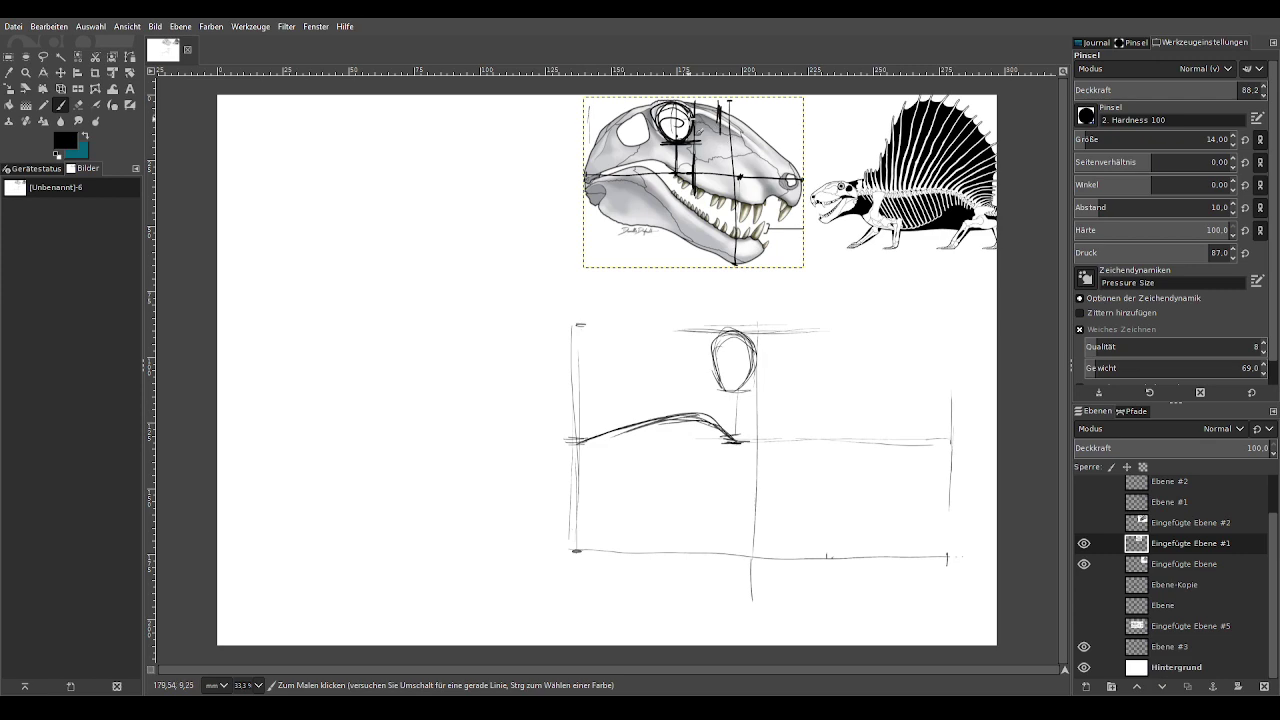
{"action": "left_click", "coordinate": [1169, 646]}
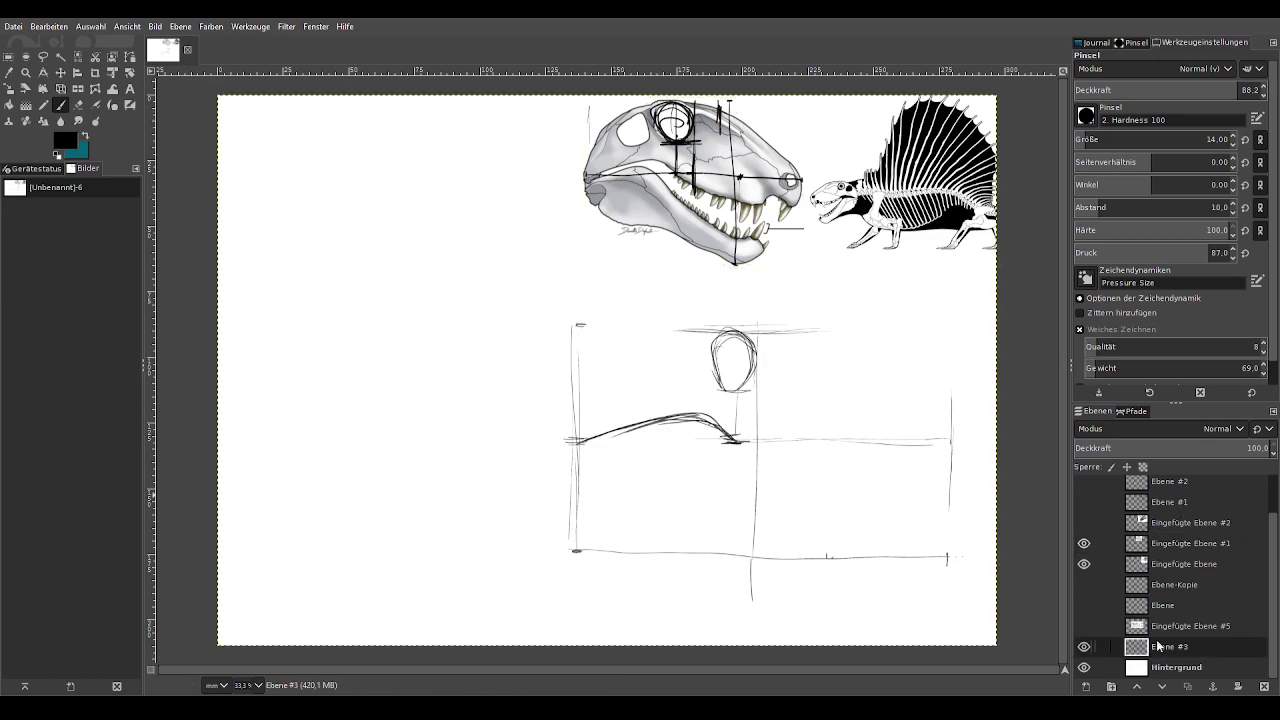
{"action": "mouse_move", "coordinate": [684, 340]}
{"action": "left_mouse_down"}
{"action": "mouse_move", "coordinate": [613, 378]}
{"action": "mouse_move", "coordinate": [658, 338]}
{"action": "mouse_move", "coordinate": [626, 355]}
{"action": "mouse_move", "coordinate": [639, 342]}
{"action": "mouse_move", "coordinate": [601, 390]}
{"action": "mouse_move", "coordinate": [579, 438]}
{"action": "mouse_move", "coordinate": [587, 455]}
{"action": "mouse_move", "coordinate": [600, 388]}
{"action": "mouse_move", "coordinate": [654, 341]}
{"action": "mouse_move", "coordinate": [696, 328]}
{"action": "mouse_move", "coordinate": [788, 340]}
{"action": "mouse_move", "coordinate": [689, 328]}
{"action": "mouse_move", "coordinate": [587, 393]}
{"action": "mouse_move", "coordinate": [586, 430]}
{"action": "left_mouse_up"}
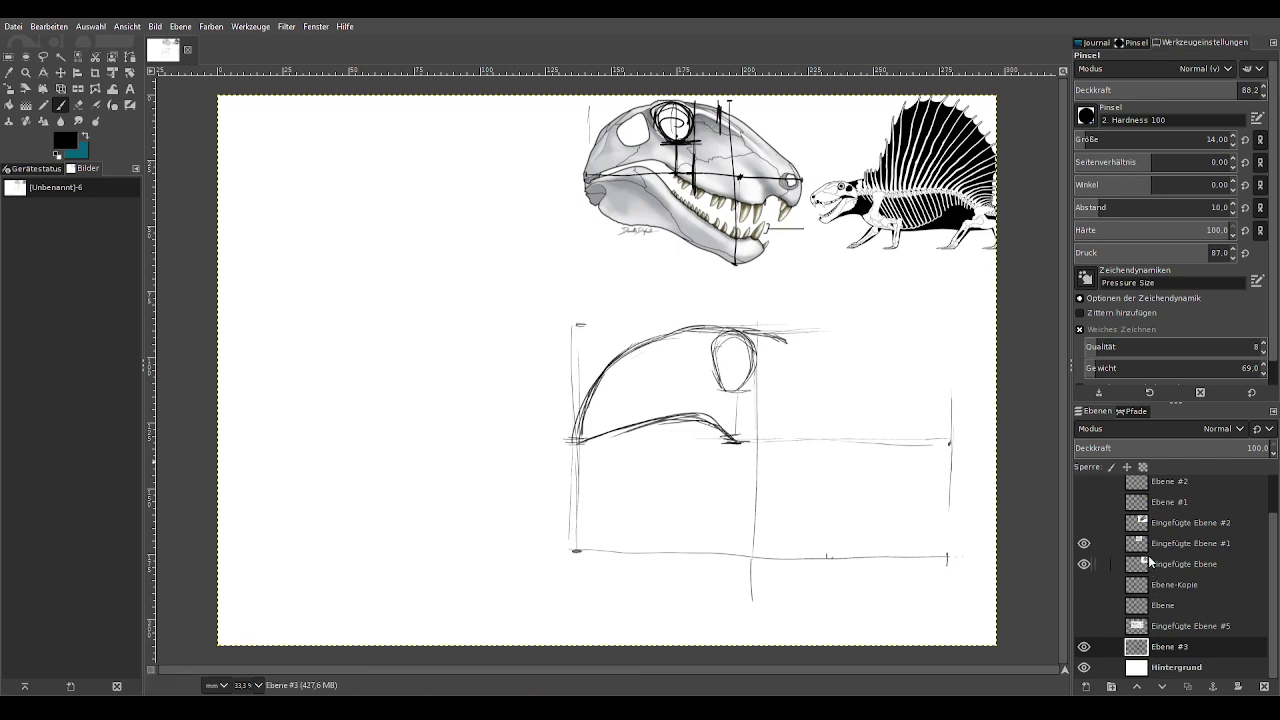
Step: Paint a slanted guide line from above the eye opening to the snout limit, and contour the snout's upper edge along it
{"action": "left_click_drag", "start_coordinate": [937, 404], "coordinate": [816, 350]}
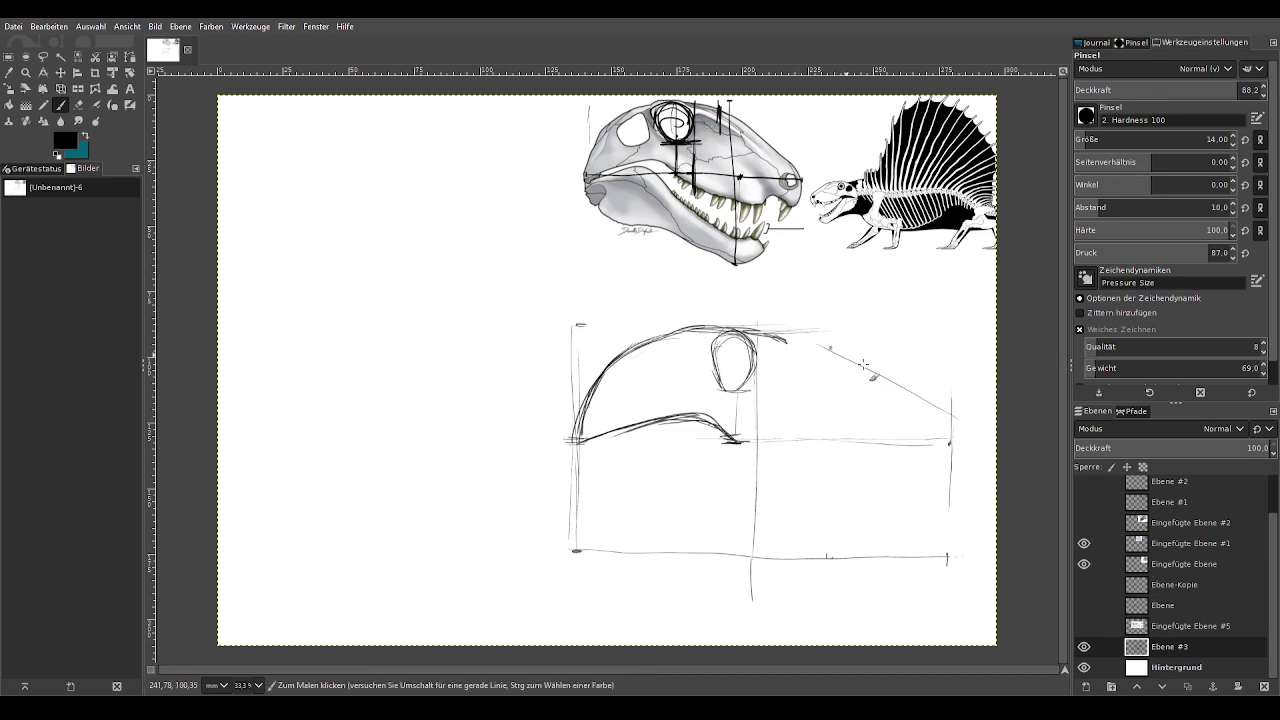
{"action": "left_click_drag", "start_coordinate": [904, 393], "coordinate": [769, 327]}
{"action": "left_click_drag", "start_coordinate": [961, 429], "coordinate": [758, 321]}
{"action": "left_click_drag", "start_coordinate": [958, 428], "coordinate": [790, 342]}
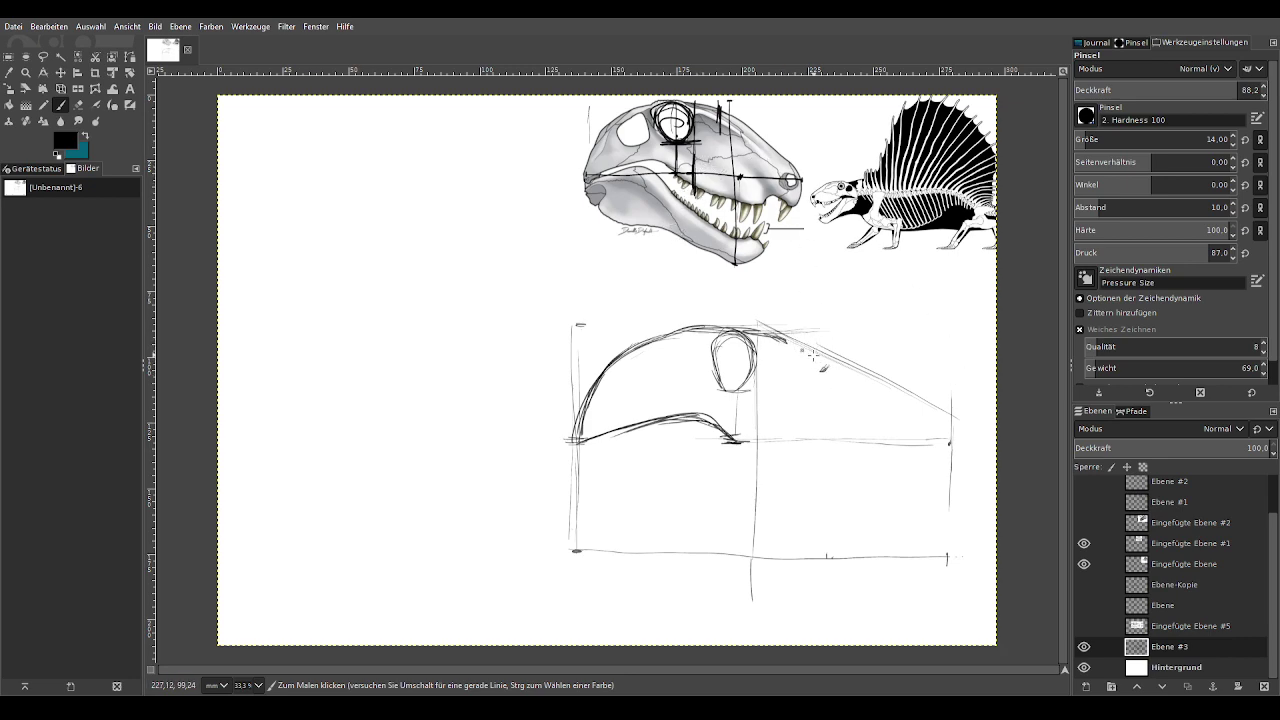
{"action": "mouse_move", "coordinate": [786, 338]}
{"action": "left_mouse_down"}
{"action": "mouse_move", "coordinate": [817, 359]}
{"action": "mouse_move", "coordinate": [810, 346]}
{"action": "mouse_move", "coordinate": [829, 356]}
{"action": "mouse_move", "coordinate": [818, 363]}
{"action": "mouse_move", "coordinate": [894, 402]}
{"action": "mouse_move", "coordinate": [801, 352]}
{"action": "mouse_move", "coordinate": [950, 440]}
{"action": "left_mouse_up"}
{"action": "left_click_drag", "start_coordinate": [914, 394], "coordinate": [952, 448]}
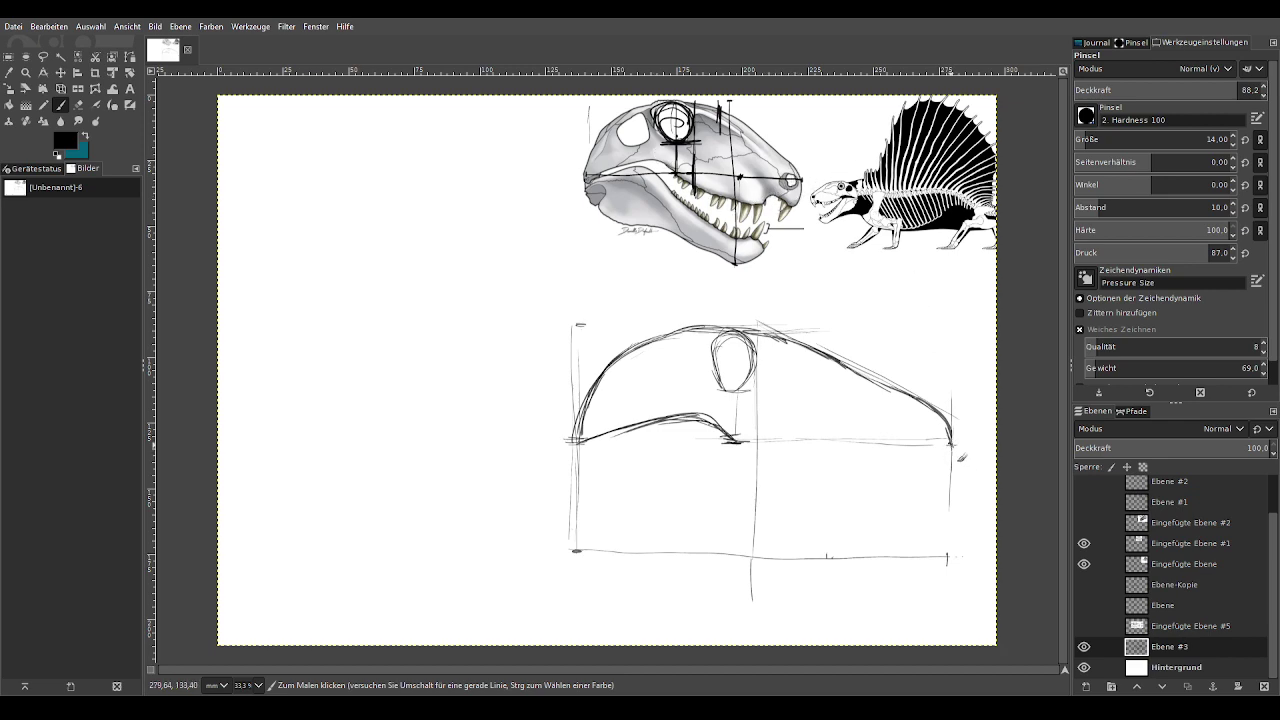
Step: Paint the snout tip and the notched lower edge of the upper jaw back to the arch below the eye opening
{"action": "mouse_move", "coordinate": [950, 440]}
{"action": "left_mouse_down"}
{"action": "mouse_move", "coordinate": [950, 490]}
{"action": "mouse_move", "coordinate": [938, 482]}
{"action": "left_mouse_up"}
{"action": "key", "text": "ctrl+z"}
{"action": "mouse_move", "coordinate": [758, 451]}
{"action": "left_mouse_down"}
{"action": "mouse_move", "coordinate": [812, 481]}
{"action": "mouse_move", "coordinate": [898, 483]}
{"action": "mouse_move", "coordinate": [922, 466]}
{"action": "mouse_move", "coordinate": [946, 482]}
{"action": "mouse_move", "coordinate": [845, 484]}
{"action": "mouse_move", "coordinate": [678, 412]}
{"action": "left_mouse_up"}
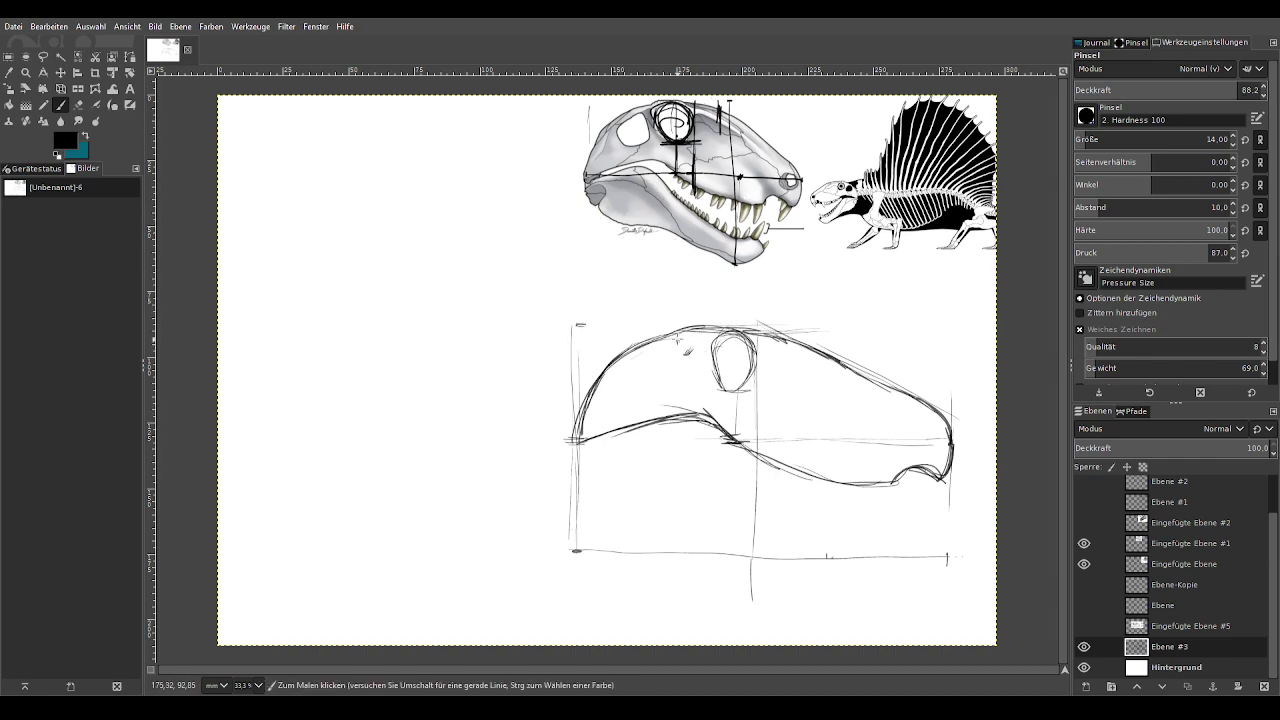
Step: Paint the brow ridge above the eye opening, a round nostril near the snout tip and the ridge line in front of the eye
{"action": "mouse_move", "coordinate": [706, 338]}
{"action": "left_mouse_down"}
{"action": "mouse_move", "coordinate": [746, 330]}
{"action": "mouse_move", "coordinate": [708, 328]}
{"action": "mouse_move", "coordinate": [758, 338]}
{"action": "mouse_move", "coordinate": [760, 362]}
{"action": "mouse_move", "coordinate": [712, 348]}
{"action": "mouse_move", "coordinate": [710, 320]}
{"action": "mouse_move", "coordinate": [686, 344]}
{"action": "mouse_move", "coordinate": [700, 340]}
{"action": "left_mouse_up"}
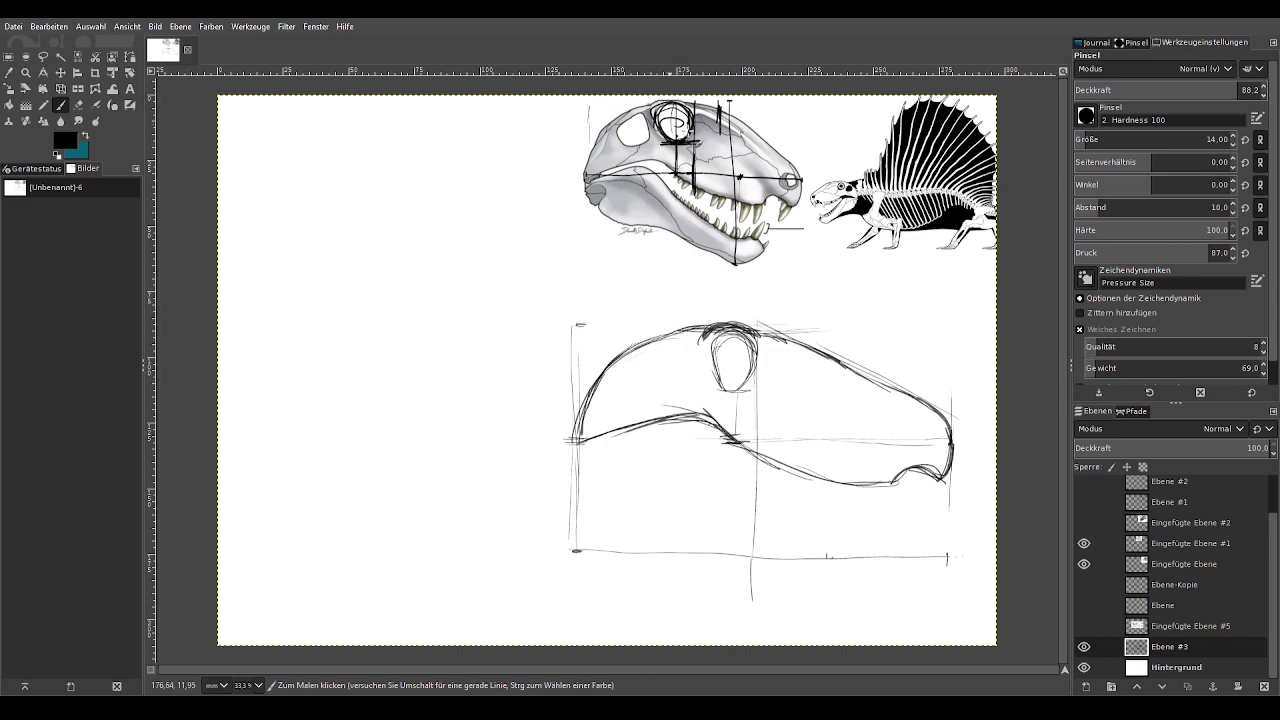
{"action": "mouse_move", "coordinate": [932, 446]}
{"action": "left_mouse_down"}
{"action": "mouse_move", "coordinate": [944, 452]}
{"action": "mouse_move", "coordinate": [930, 440]}
{"action": "mouse_move", "coordinate": [940, 436]}
{"action": "left_mouse_up"}
{"action": "mouse_move", "coordinate": [756, 330]}
{"action": "left_mouse_down"}
{"action": "mouse_move", "coordinate": [858, 394]}
{"action": "mouse_move", "coordinate": [762, 352]}
{"action": "left_mouse_up"}
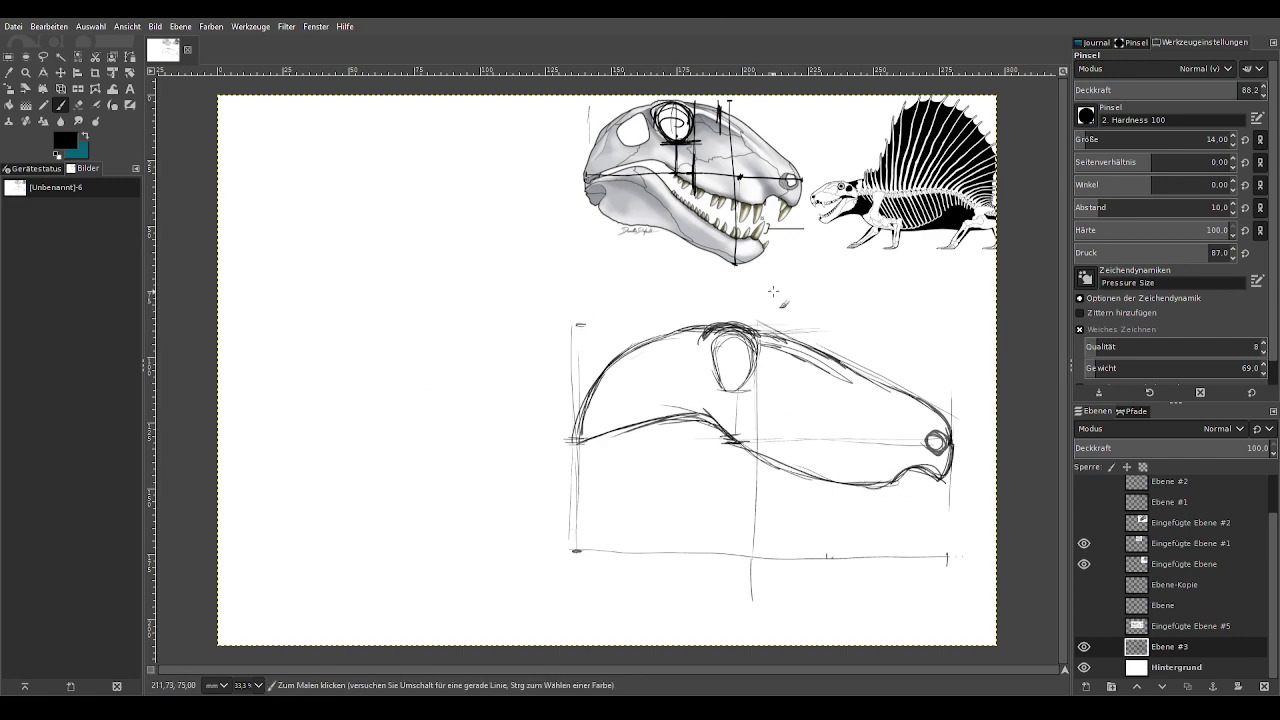
Step: Paint pointed teeth of varying length along the lower edge of the upper jaw
{"action": "mouse_move", "coordinate": [889, 489]}
{"action": "left_mouse_down"}
{"action": "mouse_move", "coordinate": [879, 486]}
{"action": "mouse_move", "coordinate": [888, 512]}
{"action": "mouse_move", "coordinate": [900, 512]}
{"action": "mouse_move", "coordinate": [848, 508]}
{"action": "left_mouse_up"}
{"action": "mouse_move", "coordinate": [944, 484]}
{"action": "left_mouse_down"}
{"action": "mouse_move", "coordinate": [936, 506]}
{"action": "mouse_move", "coordinate": [920, 482]}
{"action": "mouse_move", "coordinate": [847, 508]}
{"action": "mouse_move", "coordinate": [810, 496]}
{"action": "left_mouse_up"}
{"action": "left_click_drag", "start_coordinate": [797, 478], "coordinate": [787, 487]}
{"action": "left_click_drag", "start_coordinate": [740, 455], "coordinate": [762, 466]}
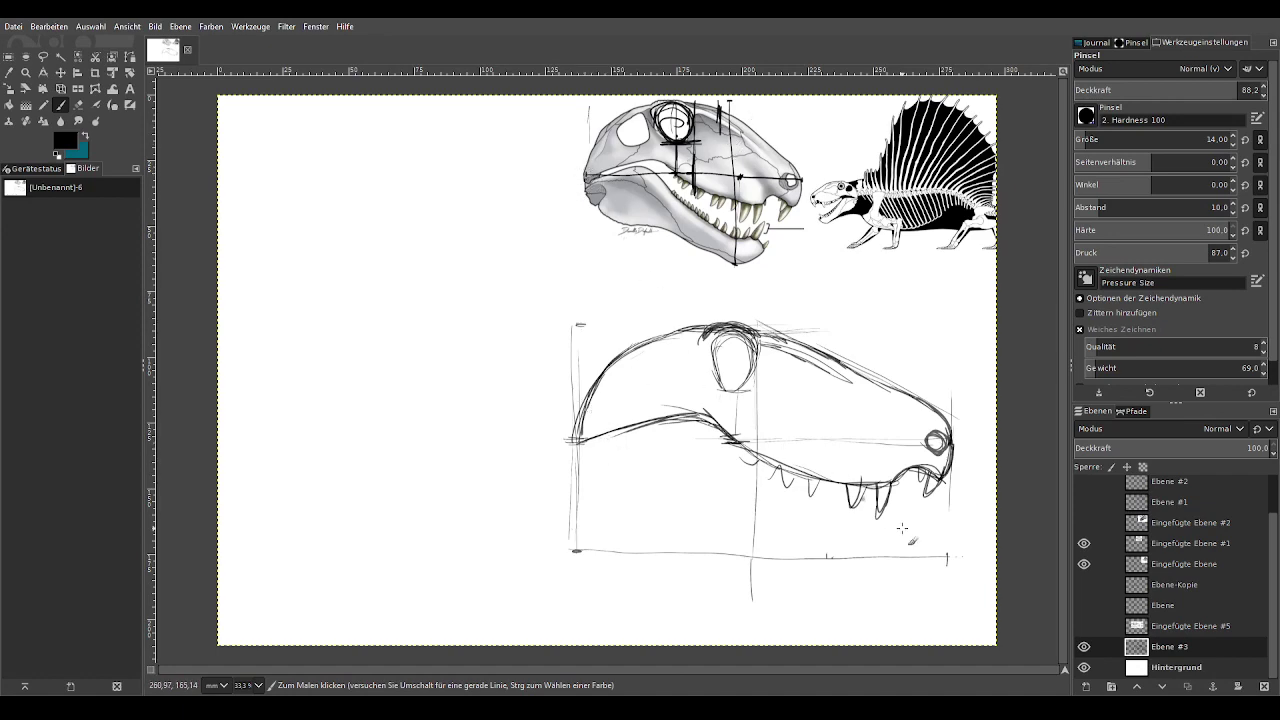
Step: On the layer Ebene #3, strengthen the rear vertical line from the back of the skull down to the baseline
{"action": "left_click", "coordinate": [1170, 668]}
{"action": "left_click", "coordinate": [1162, 648]}
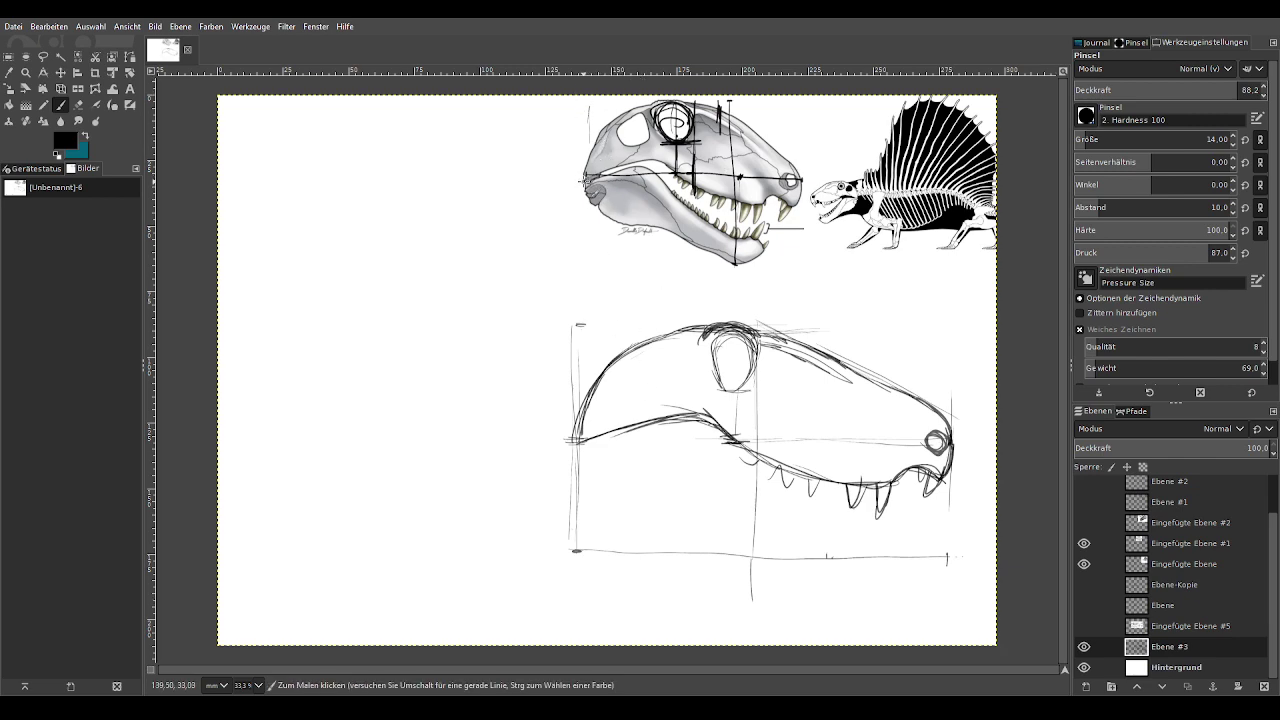
{"action": "left_click_drag", "start_coordinate": [574, 440], "coordinate": [577, 552]}
{"action": "left_click_drag", "start_coordinate": [576, 465], "coordinate": [578, 552]}
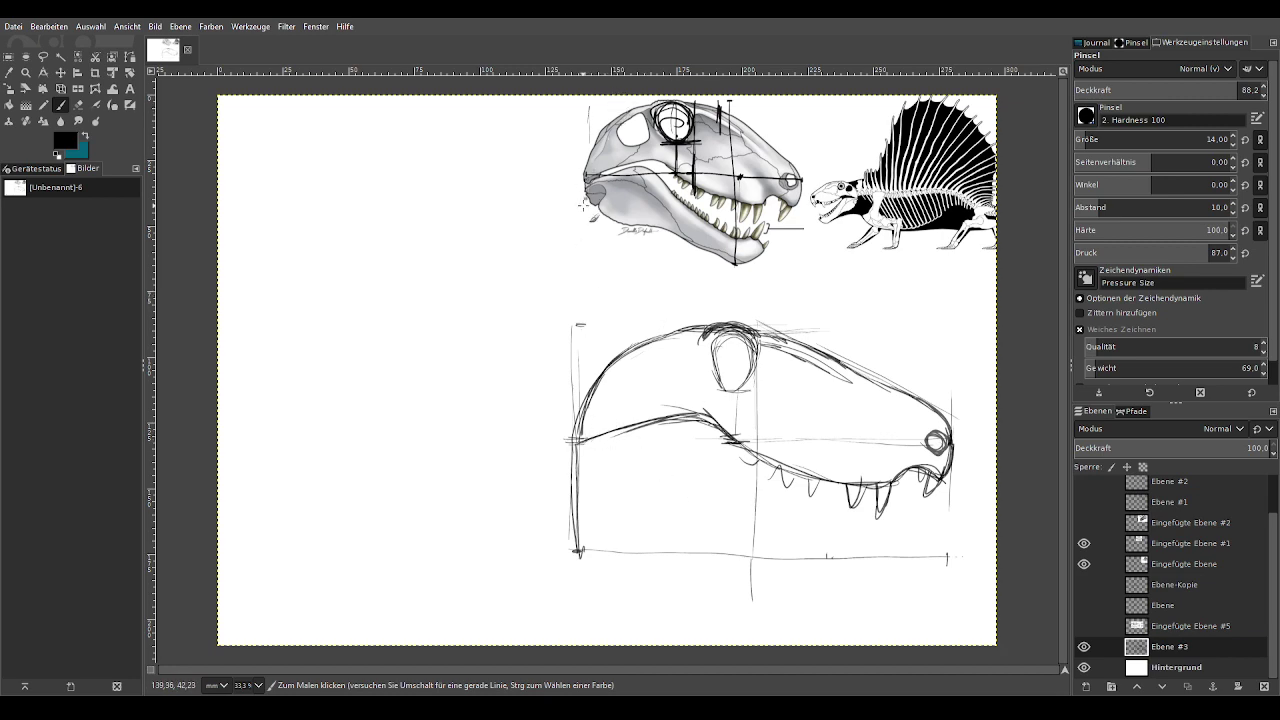
Step: On the layer Eingefügte Ebene #1, extend the vertical measuring lines across the reference skull down to the bottom of the lower jaw
{"action": "left_click", "coordinate": [1158, 548]}
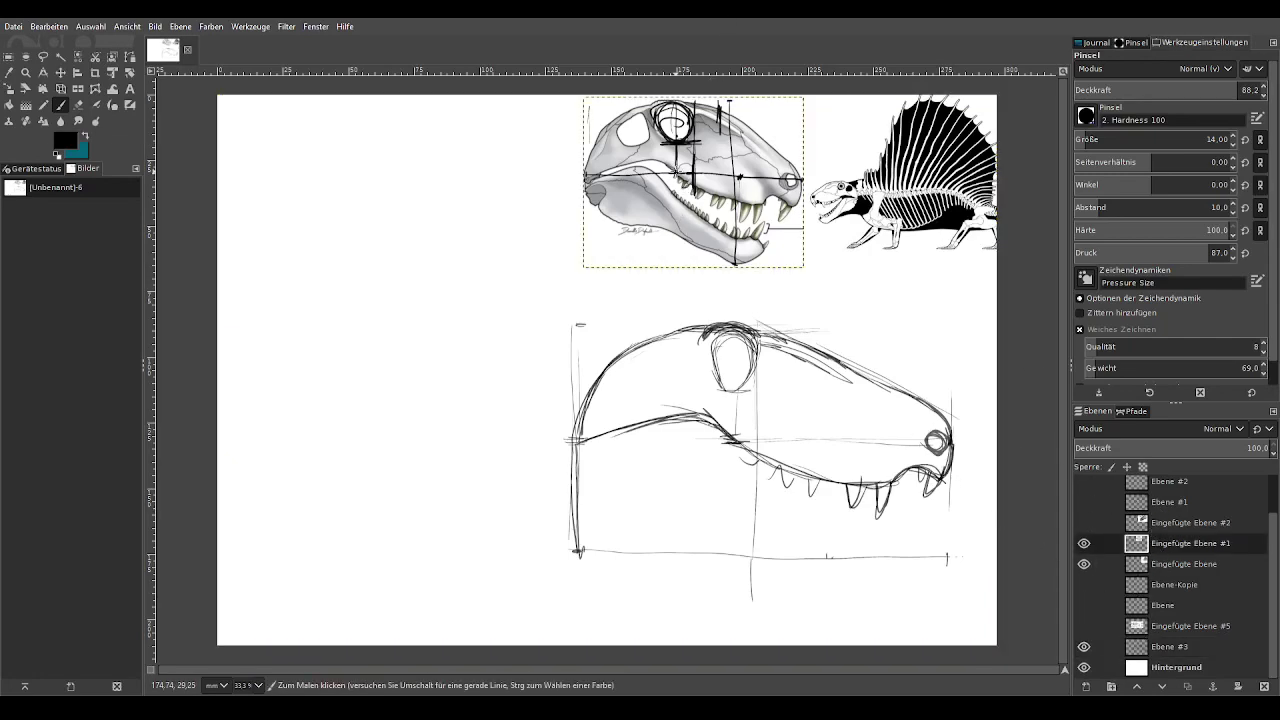
{"action": "mouse_move", "coordinate": [704, 203]}
{"action": "left_mouse_down"}
{"action": "mouse_move", "coordinate": [693, 270]}
{"action": "mouse_move", "coordinate": [698, 145]}
{"action": "left_mouse_up"}
{"action": "mouse_move", "coordinate": [738, 270]}
{"action": "left_mouse_down"}
{"action": "mouse_move", "coordinate": [738, 88]}
{"action": "mouse_move", "coordinate": [739, 268]}
{"action": "left_mouse_up"}
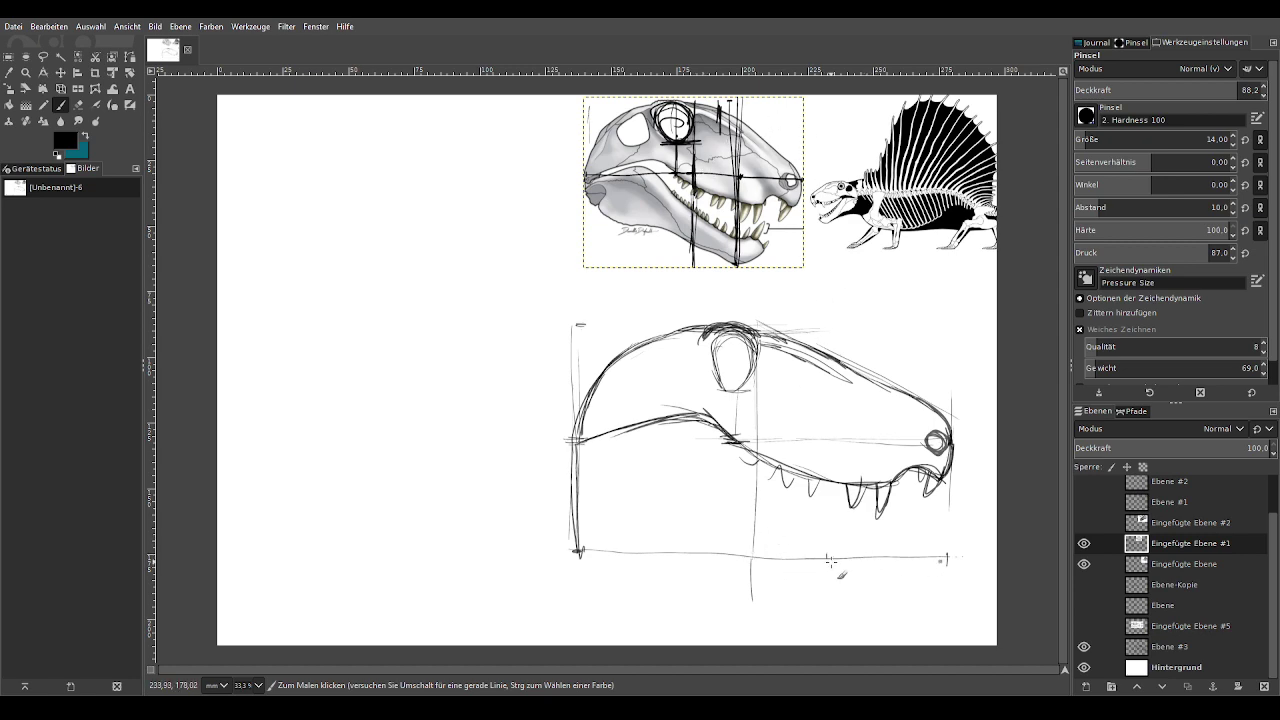
Step: On the layer Ebene #3, repaint the horizontal centre line toward the nostril and paint a vertical line through its middle to the baseline
{"action": "middle_click", "coordinate": [807, 369], "text": "alt"}
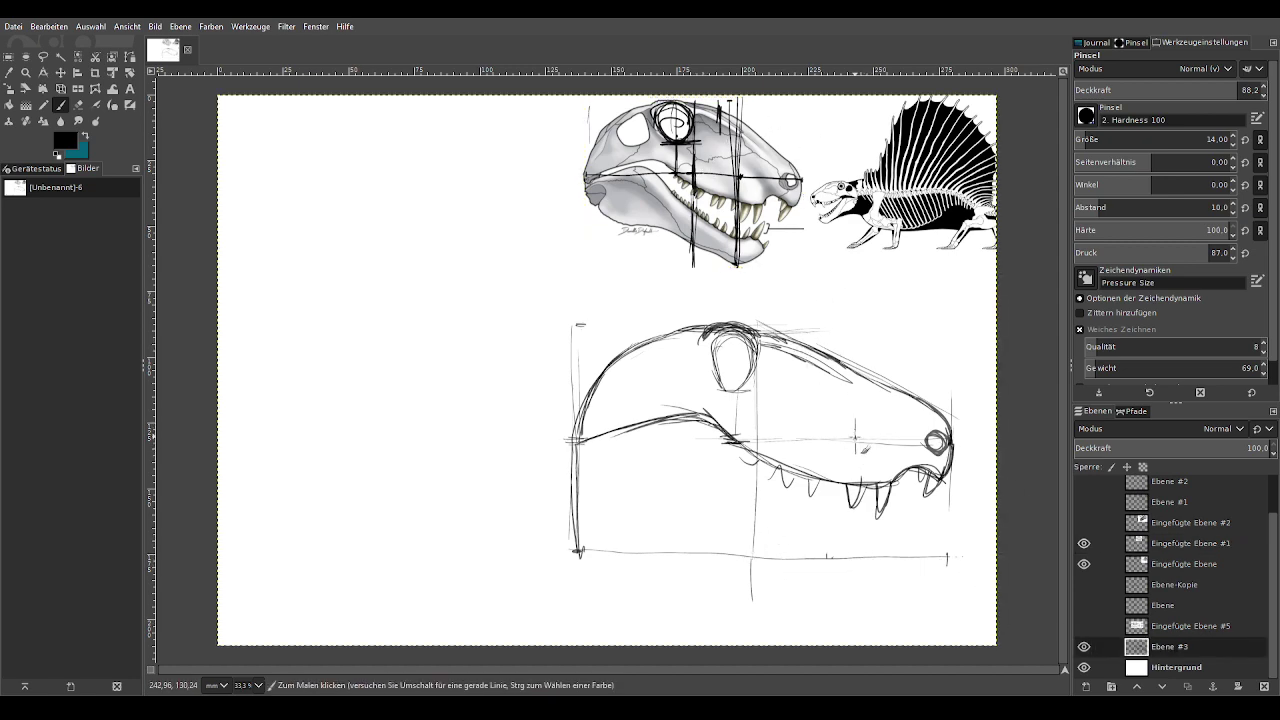
{"action": "left_click_drag", "start_coordinate": [758, 441], "coordinate": [946, 440]}
{"action": "mouse_move", "coordinate": [855, 420]}
{"action": "left_mouse_down"}
{"action": "mouse_move", "coordinate": [855, 564]}
{"action": "mouse_move", "coordinate": [855, 440]}
{"action": "left_mouse_up"}
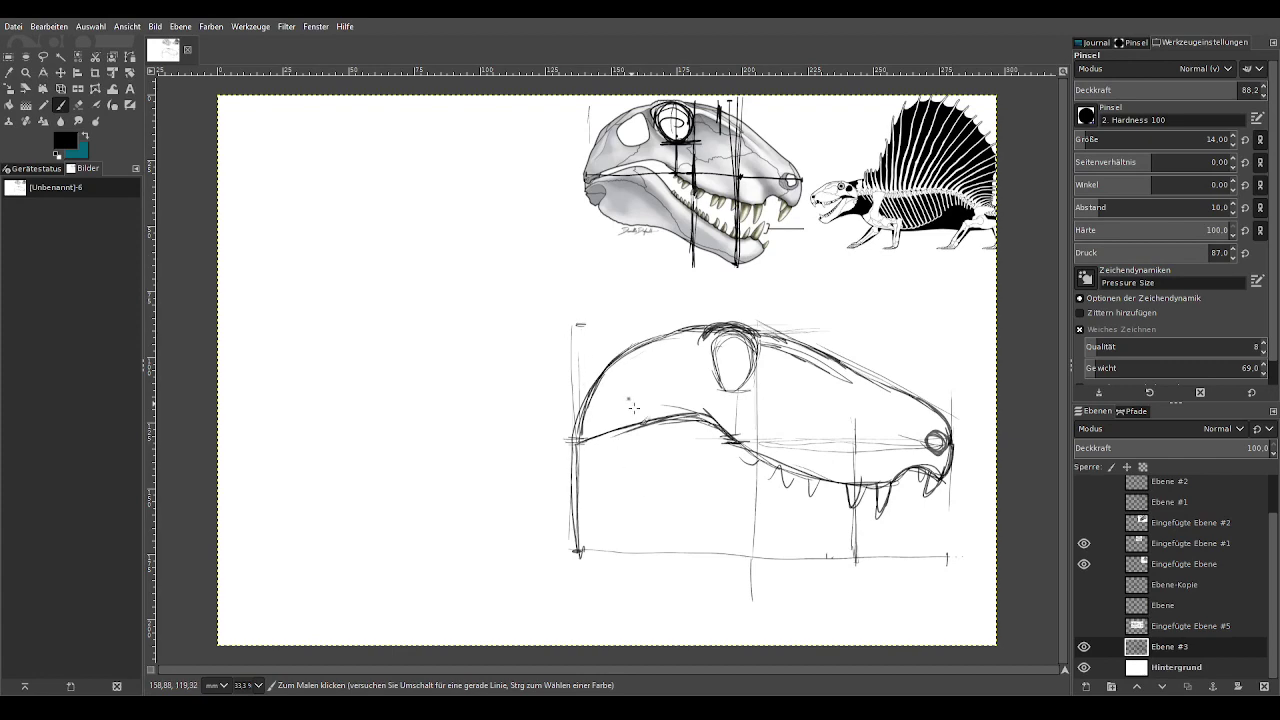
Step: Paint the jaw joint curve at the rear edge and slanted lower jaw guide lines from it to the front vertical line's foot
{"action": "left_click_drag", "start_coordinate": [581, 467], "coordinate": [576, 498]}
{"action": "left_click_drag", "start_coordinate": [572, 440], "coordinate": [585, 503]}
{"action": "left_click_drag", "start_coordinate": [776, 518], "coordinate": [598, 451]}
{"action": "left_click_drag", "start_coordinate": [850, 553], "coordinate": [590, 445]}
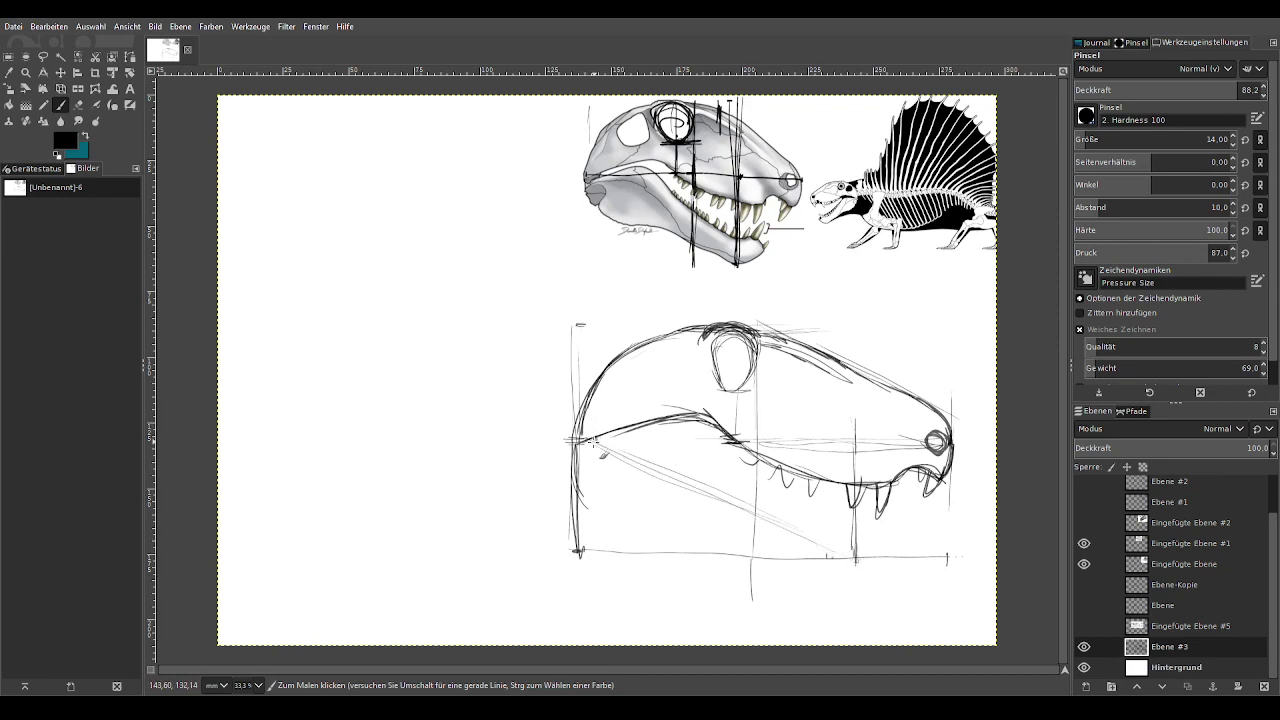
{"action": "left_click_drag", "start_coordinate": [770, 525], "coordinate": [598, 462]}
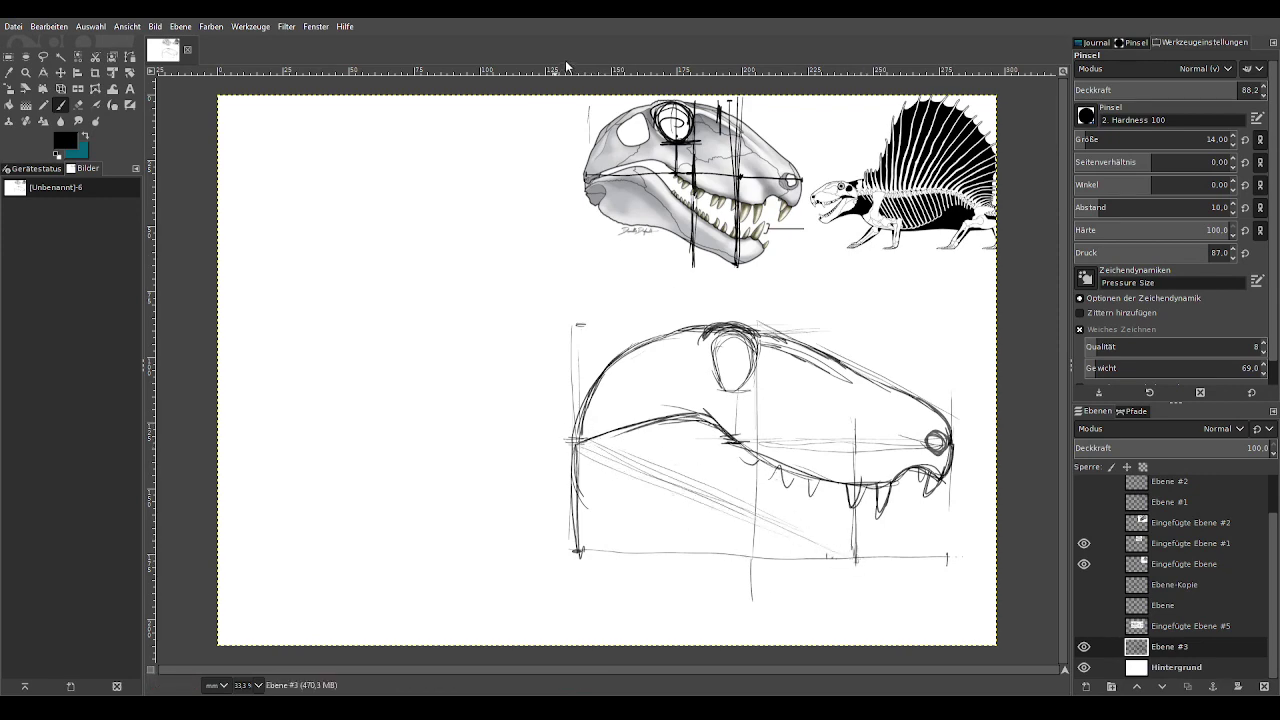